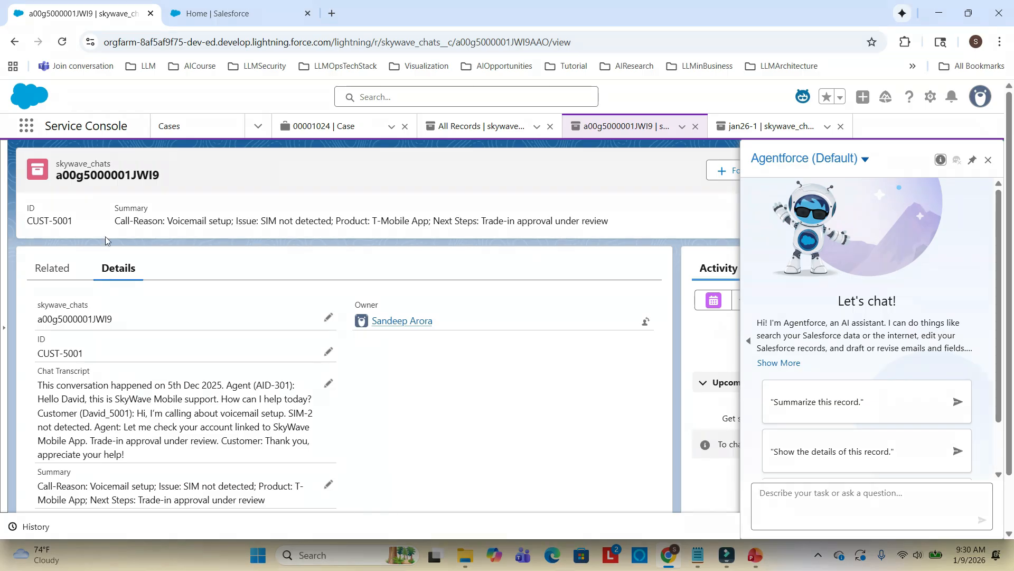
Switch the Agentforce assistant panel to the SkyWaveAgent agent
{"action": "left_click", "coordinate": [805, 159]}
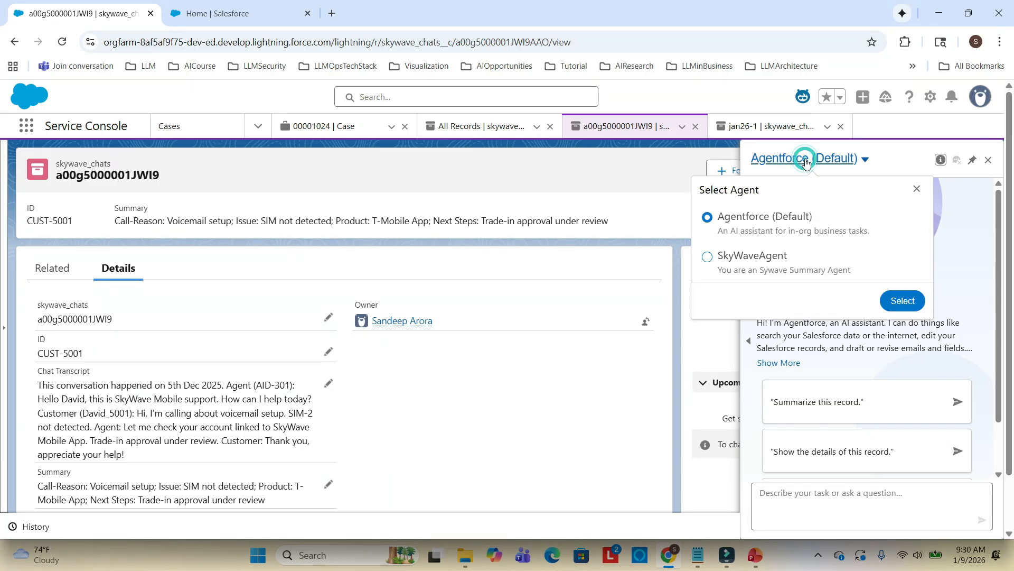
{"action": "left_click", "coordinate": [711, 259]}
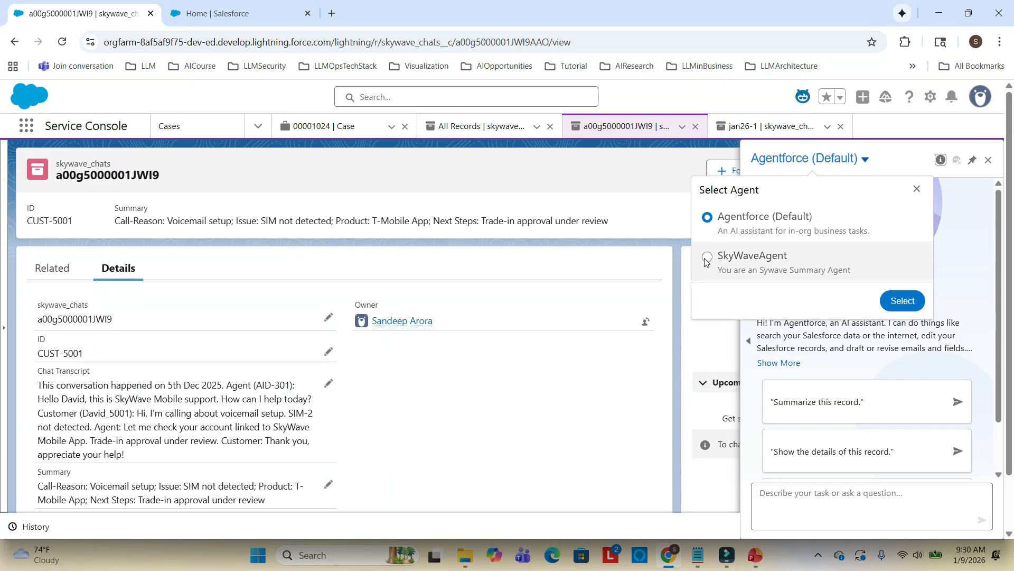
{"action": "left_click", "coordinate": [899, 302]}
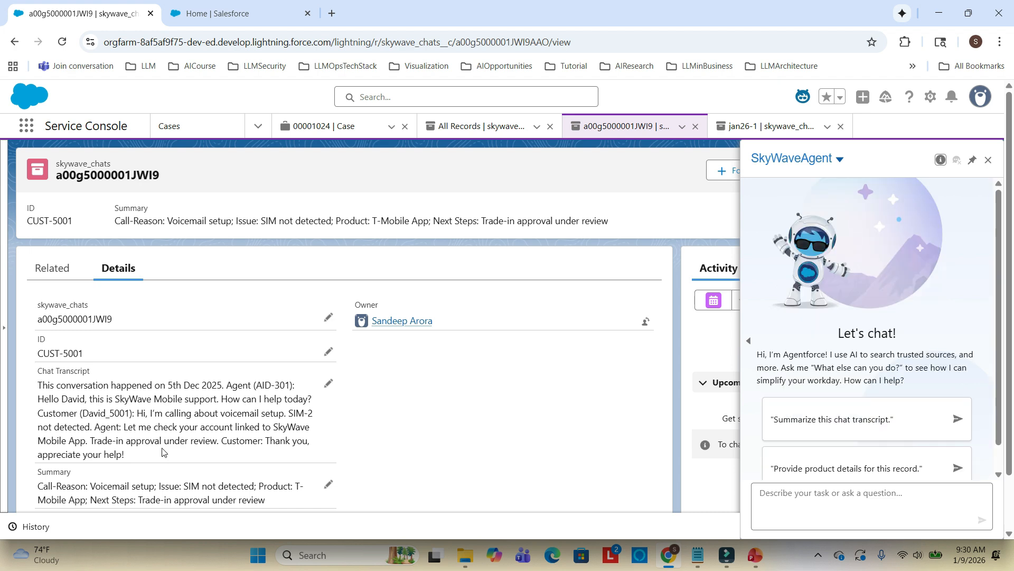
Copy the record ID from the address bar and ask the agent to "Summarize this chat id" followed by that ID
{"action": "left_click", "coordinate": [502, 43]}
{"action": "double_click", "coordinate": [502, 42]}
{"action": "key", "text": "ctrl+c"}
{"action": "left_click", "coordinate": [875, 498]}
{"action": "type", "text": "Summarize this chat id"}
{"action": "key", "text": "ctrl+v"}
{"action": "key", "text": "Return"}
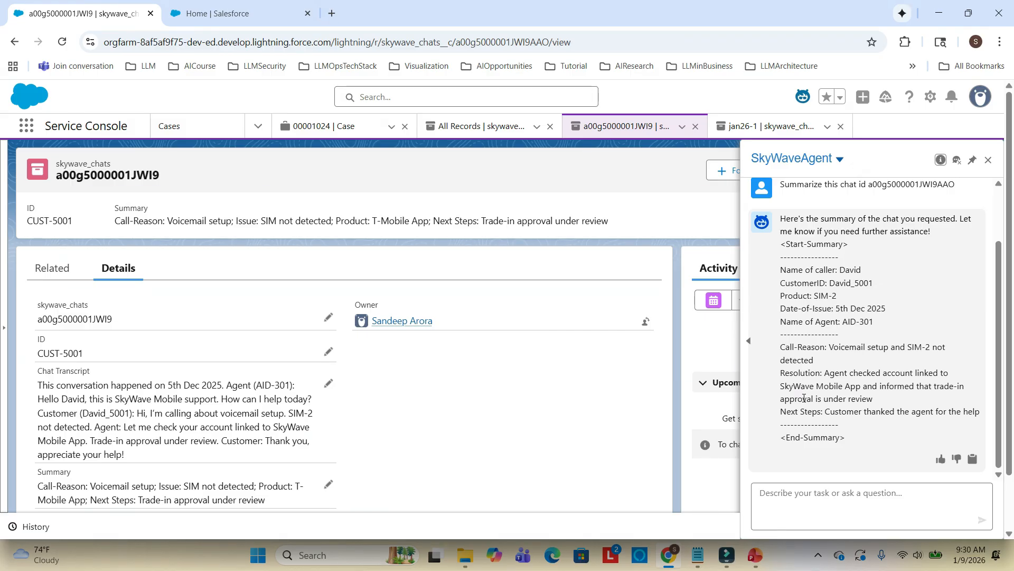
In the Setup tab, search Quick Find for "testing center" and open Testing Center
{"action": "left_click", "coordinate": [217, 14]}
{"action": "scroll", "coordinate": [86, 272], "scroll_direction": "up", "scroll_amount": 10}
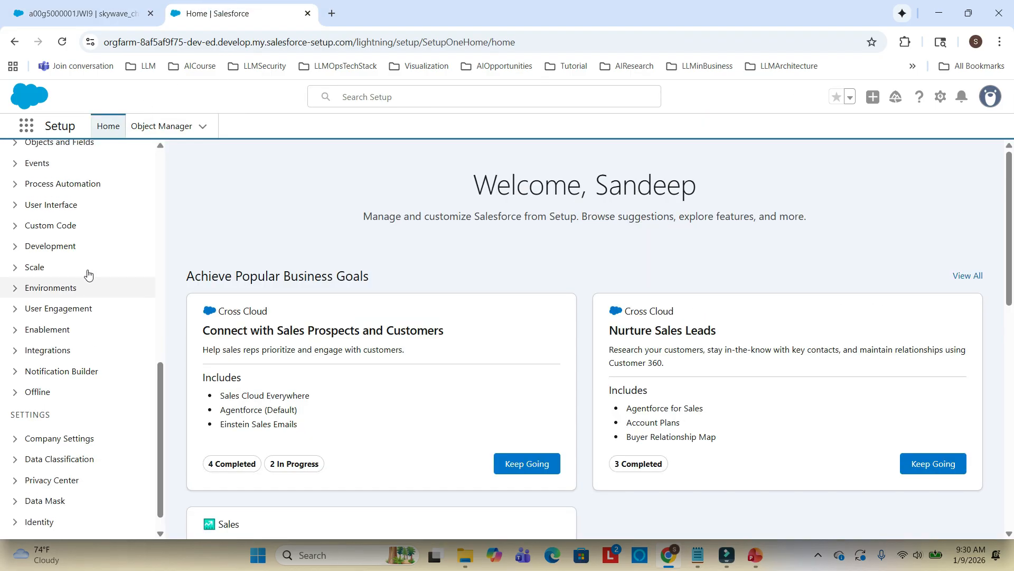
{"action": "scroll", "coordinate": [76, 305], "scroll_direction": "up", "scroll_amount": 1}
{"action": "left_click", "coordinate": [78, 161]}
{"action": "type", "text": "testin"}
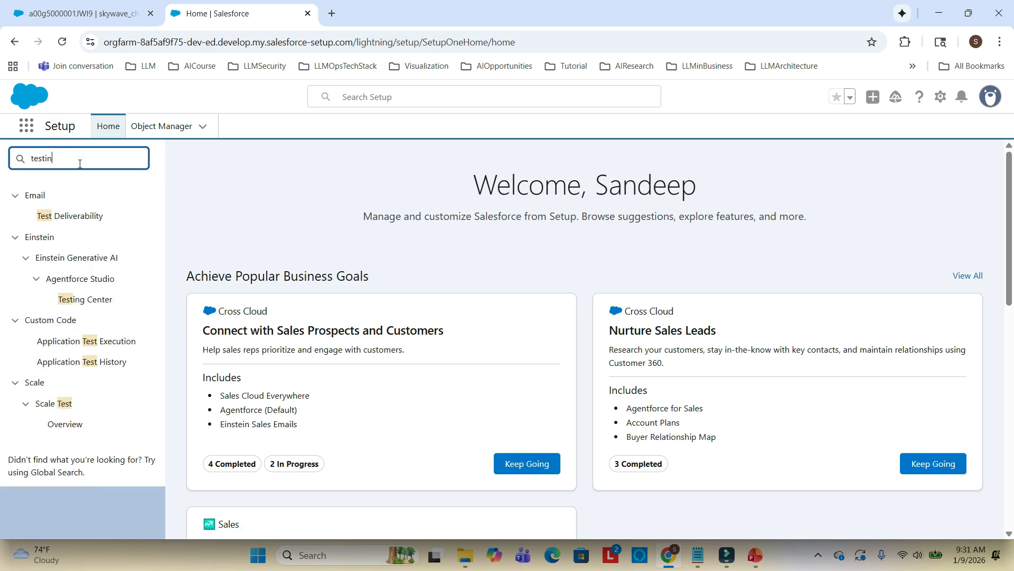
{"action": "type", "text": "g center"}
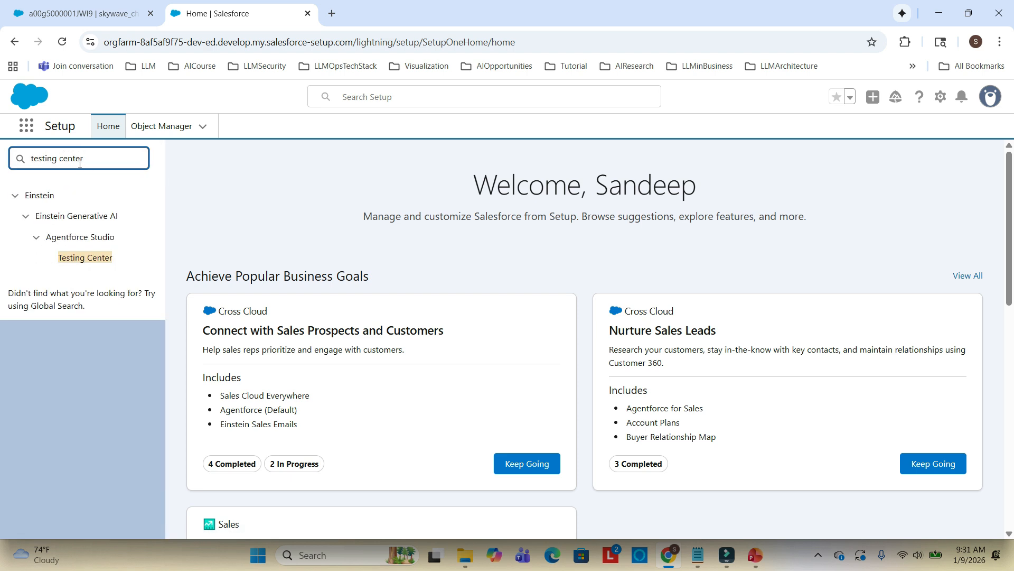
{"action": "left_click", "coordinate": [81, 257]}
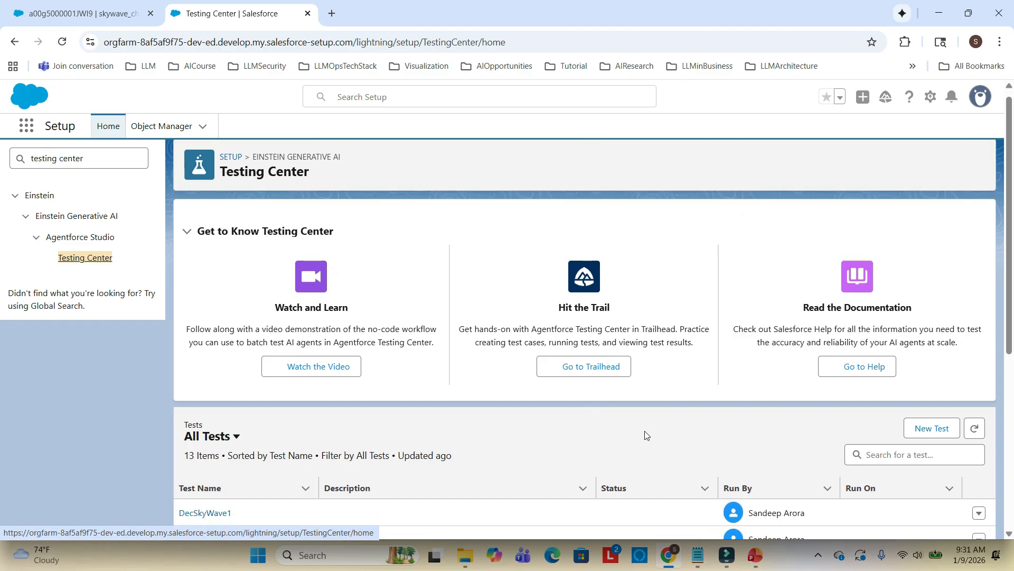
Start a new test and name it 9thJan2026Demo
{"action": "scroll", "coordinate": [646, 435], "scroll_direction": "down", "scroll_amount": 3}
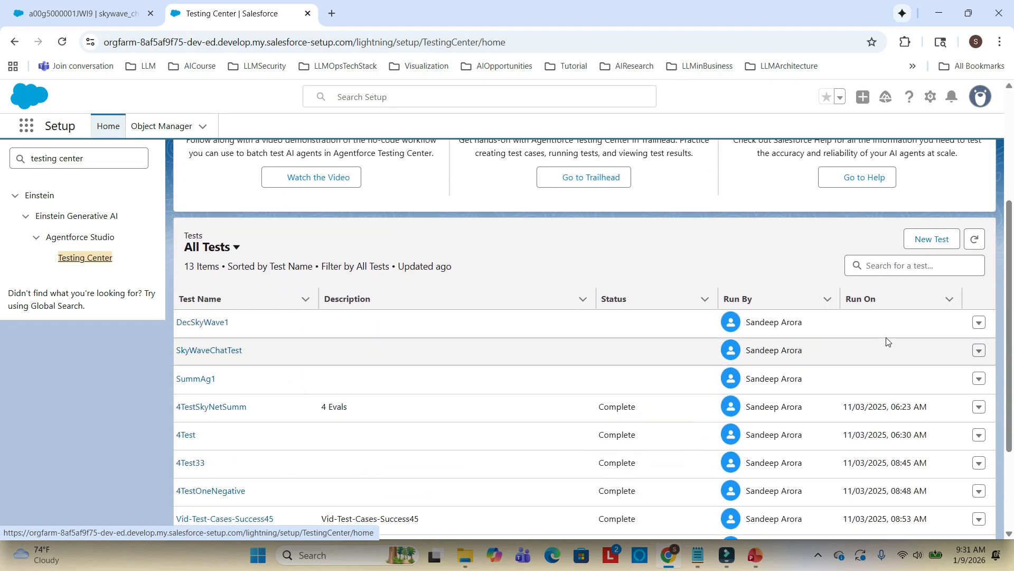
{"action": "left_click", "coordinate": [924, 240]}
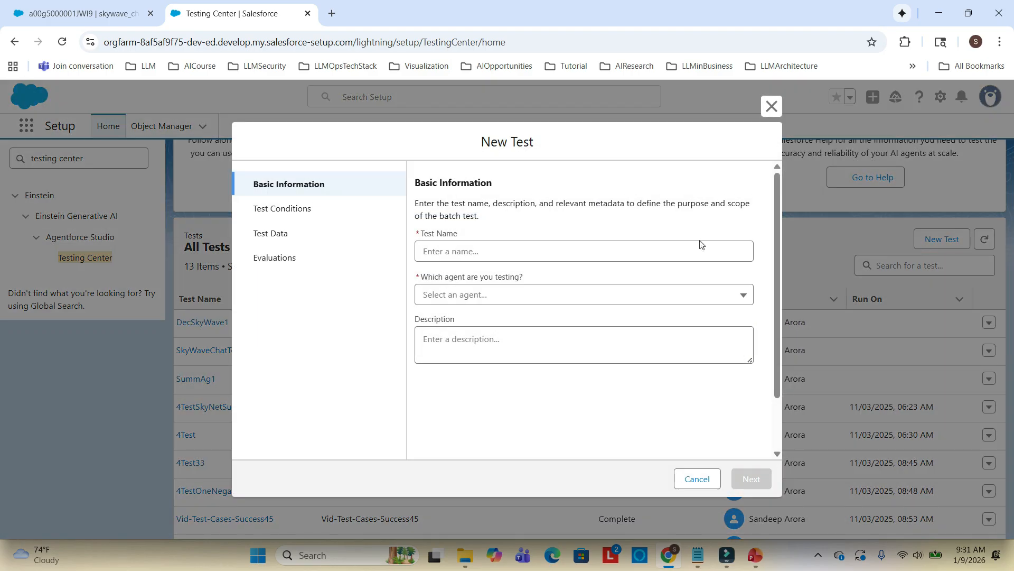
{"action": "left_click", "coordinate": [465, 254]}
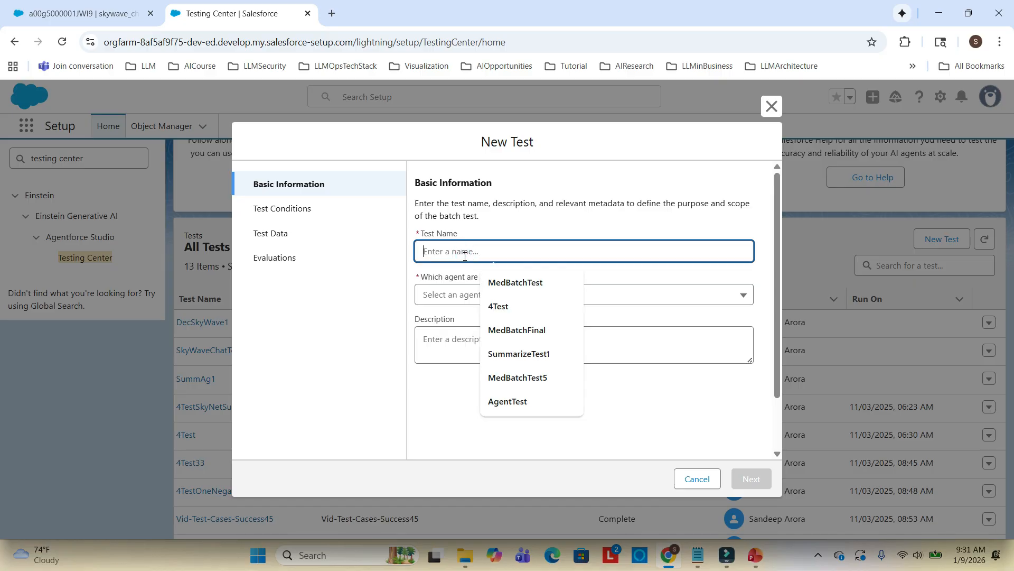
{"action": "type", "text": "Jan"}
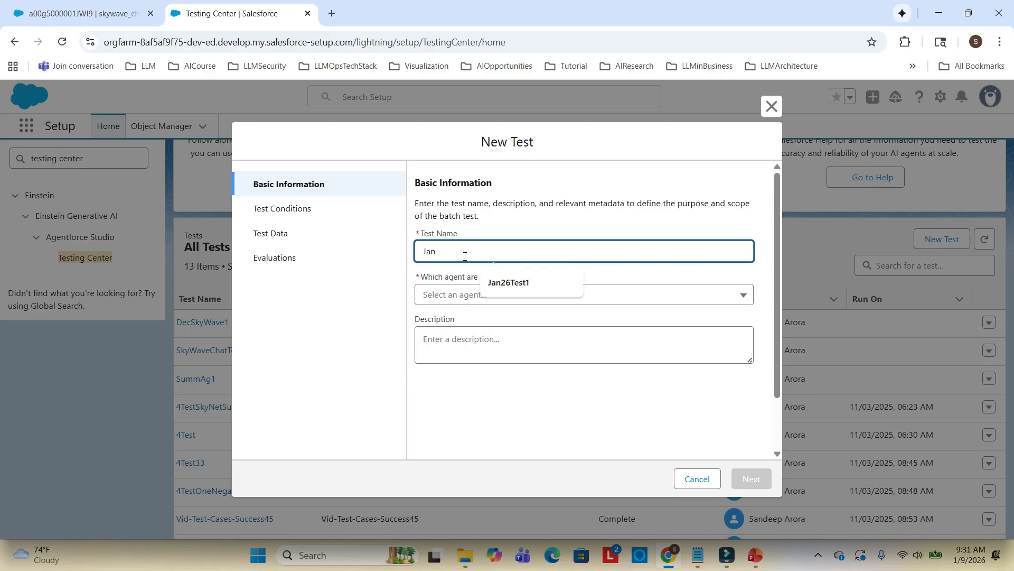
{"action": "type", "text": "1st"}
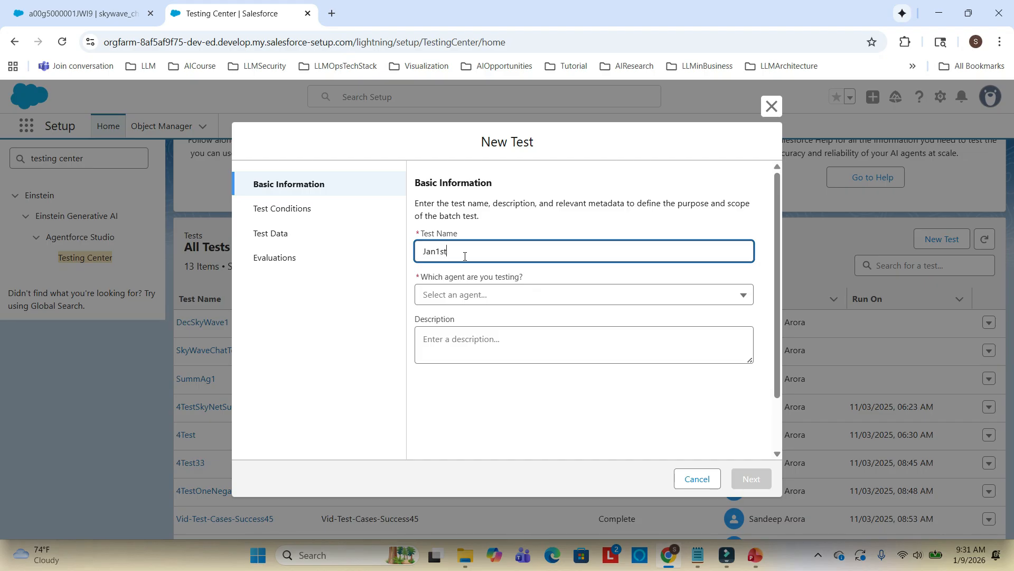
{"action": "key", "text": "BackSpace"}
{"action": "key", "text": "BackSpace"}
{"action": "key", "text": "BackSpace"}
{"action": "key", "text": "BackSpace"}
{"action": "type", "text": "9thJan2026Demo"}
Choose SkyWaveAgent - v1 as the tested agent, enter the description "Demo Eval using AgentForce Testing center", and continue
{"action": "left_click", "coordinate": [506, 297]}
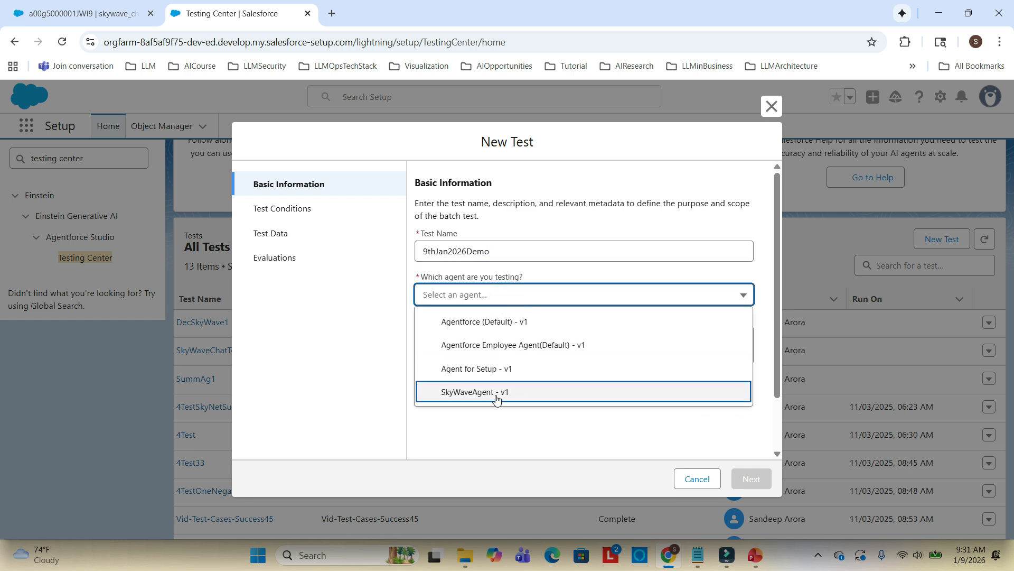
{"action": "left_click", "coordinate": [497, 396]}
{"action": "left_click", "coordinate": [515, 345]}
{"action": "type", "text": "Demo"}
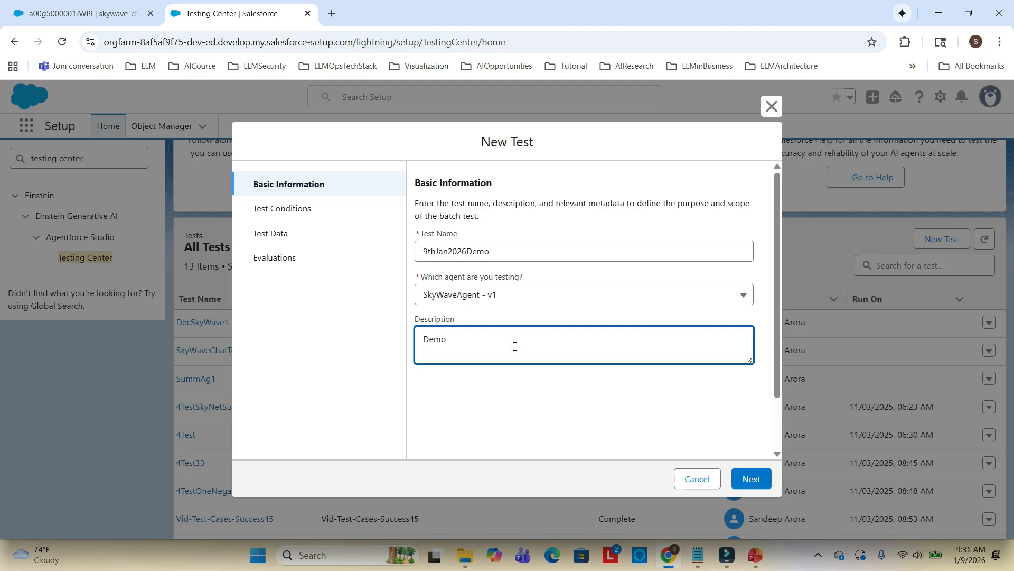
{"action": "type", "text": " Eval using AgentForce Testing center"}
{"action": "left_click", "coordinate": [760, 478]}
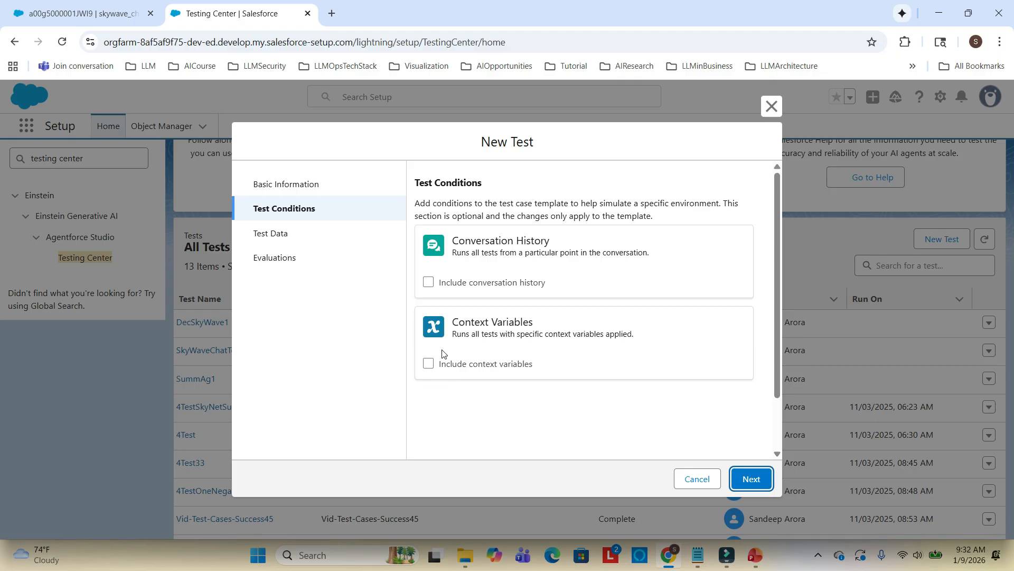
Skip test conditions, then download the testing template CSV and open it
{"action": "left_click", "coordinate": [757, 476]}
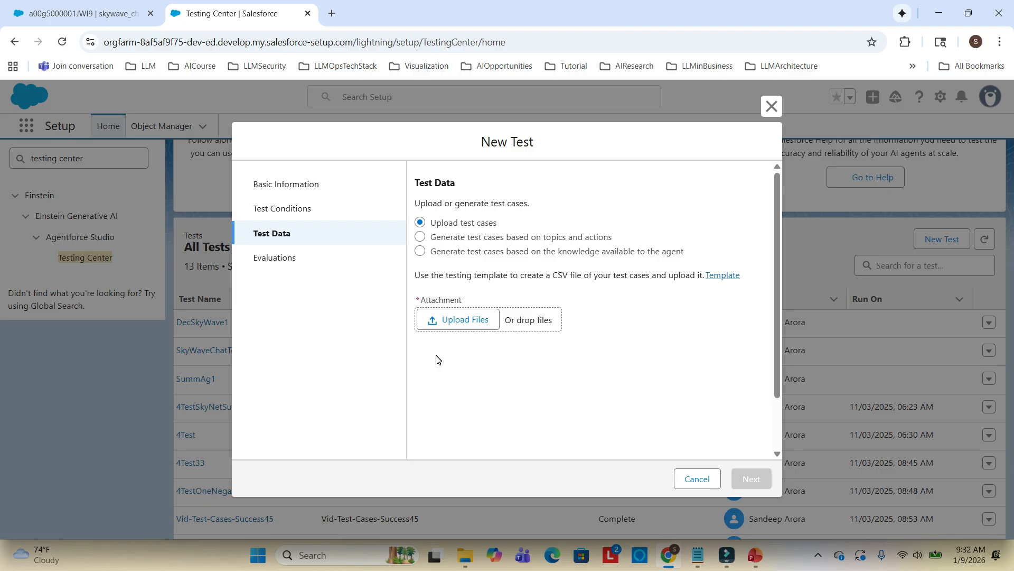
{"action": "left_click", "coordinate": [708, 279]}
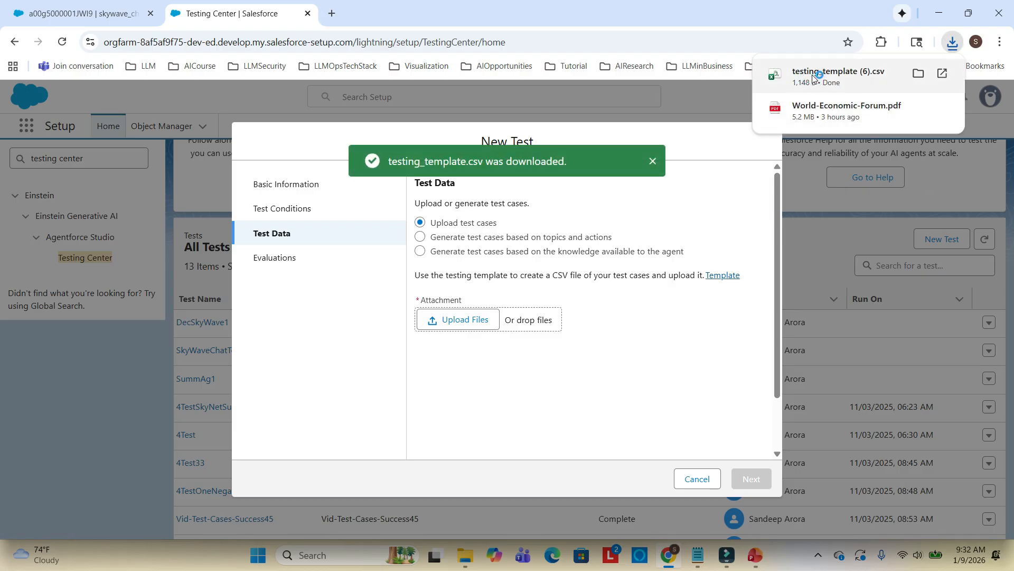
{"action": "left_click", "coordinate": [812, 75]}
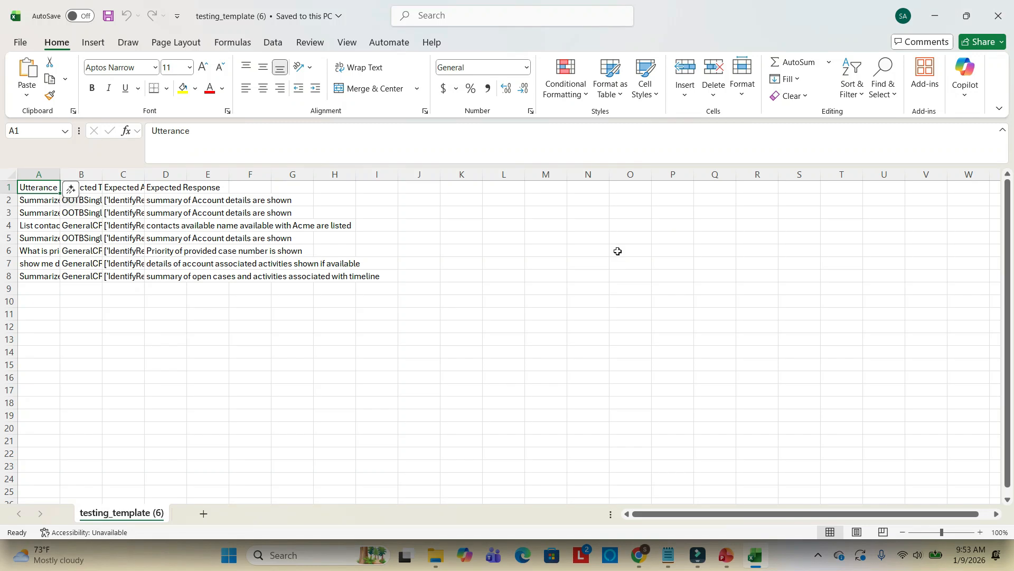
Widen the template's columns so the headers and sample test cases are readable
{"action": "left_click", "coordinate": [86, 190]}
{"action": "left_click_drag", "start_coordinate": [102, 174], "coordinate": [153, 174]}
{"action": "left_click_drag", "start_coordinate": [60, 174], "coordinate": [108, 174]}
{"action": "left_click_drag", "start_coordinate": [248, 174], "coordinate": [568, 175]}
{"action": "left_click", "coordinate": [355, 170]}
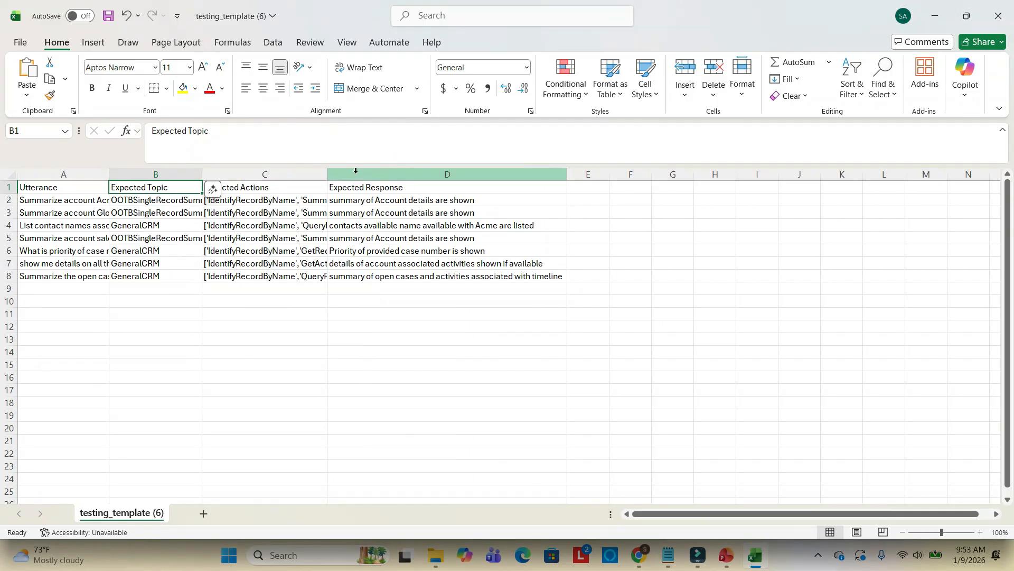
{"action": "left_click_drag", "start_coordinate": [327, 174], "coordinate": [402, 174]}
{"action": "left_click_drag", "start_coordinate": [641, 176], "coordinate": [702, 176]}
{"action": "double_click", "coordinate": [403, 174]}
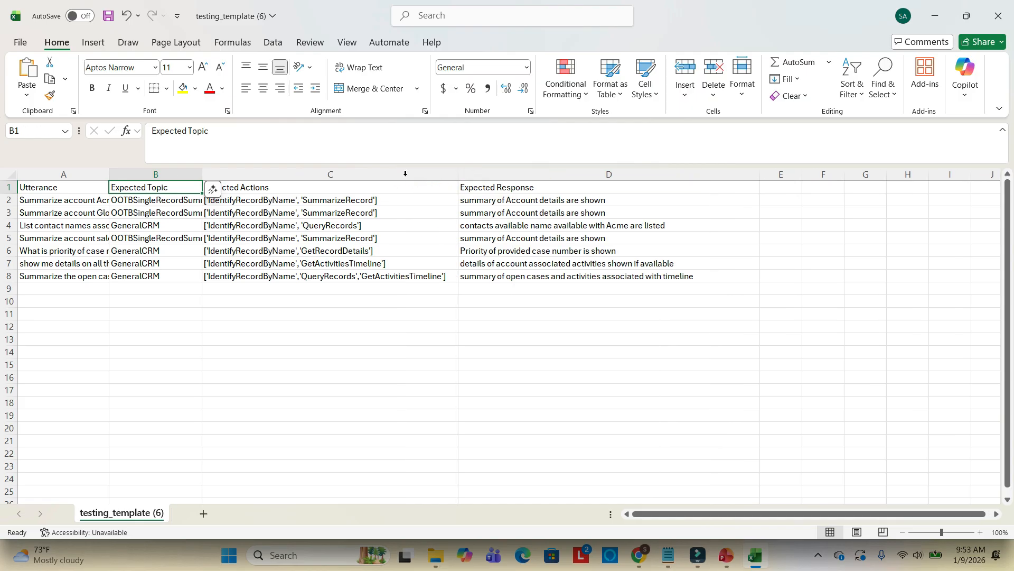
{"action": "double_click", "coordinate": [203, 174]}
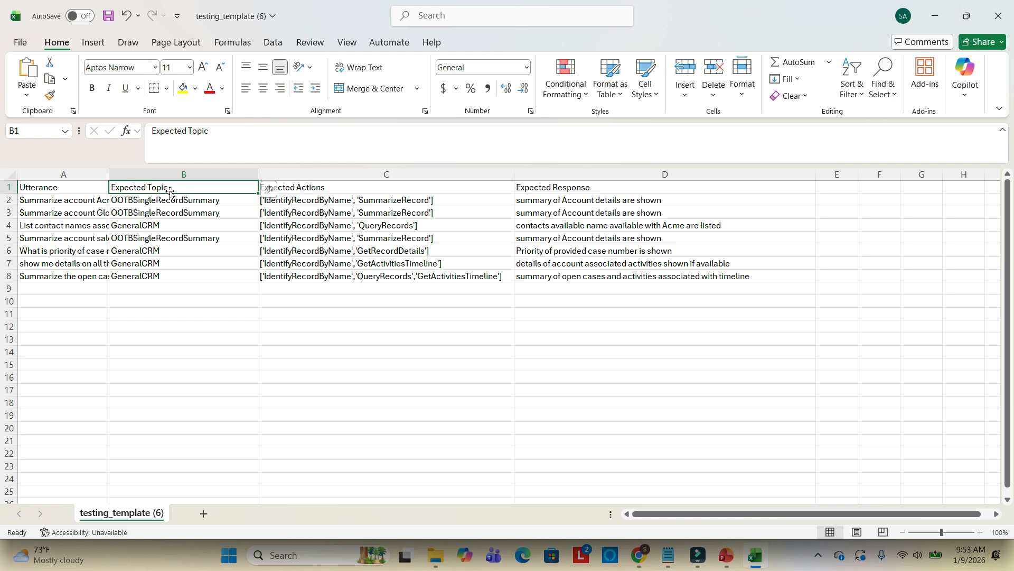
Clear the sample test cases in rows 2 to 8 of the template
{"action": "left_click", "coordinate": [9, 200]}
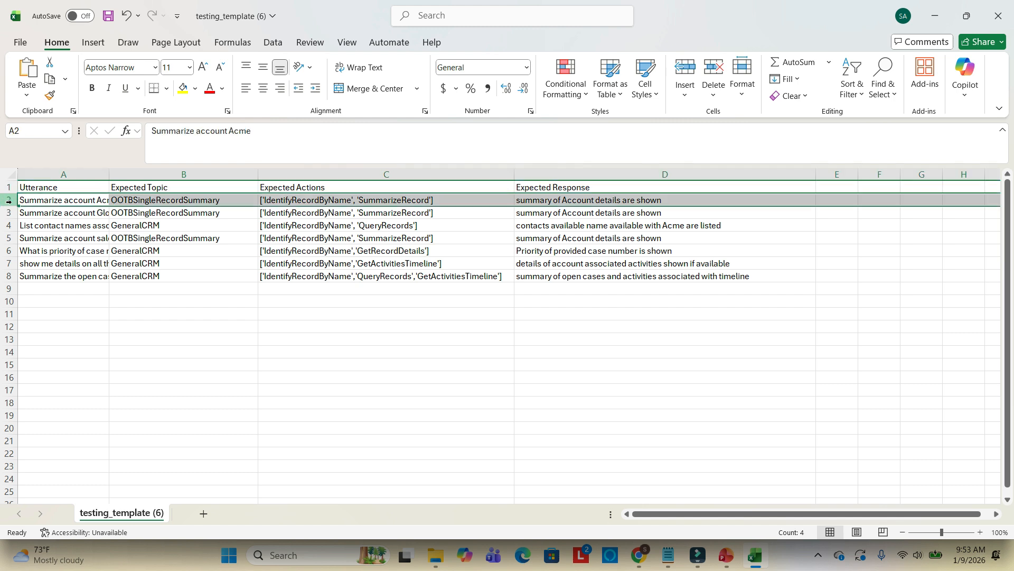
{"action": "left_click", "coordinate": [10, 275], "text": "shift"}
{"action": "right_click", "coordinate": [11, 276]}
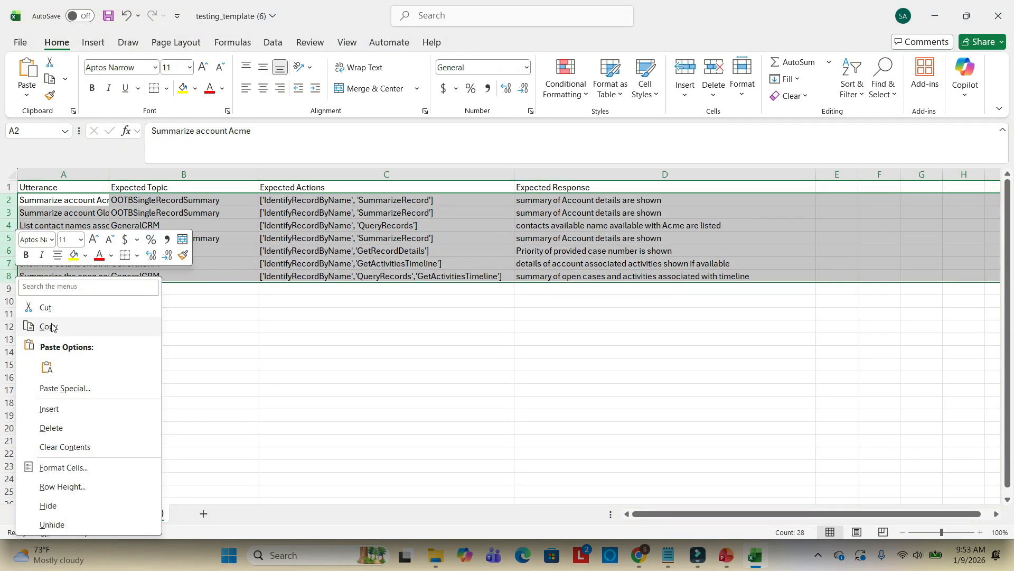
{"action": "left_click", "coordinate": [45, 307]}
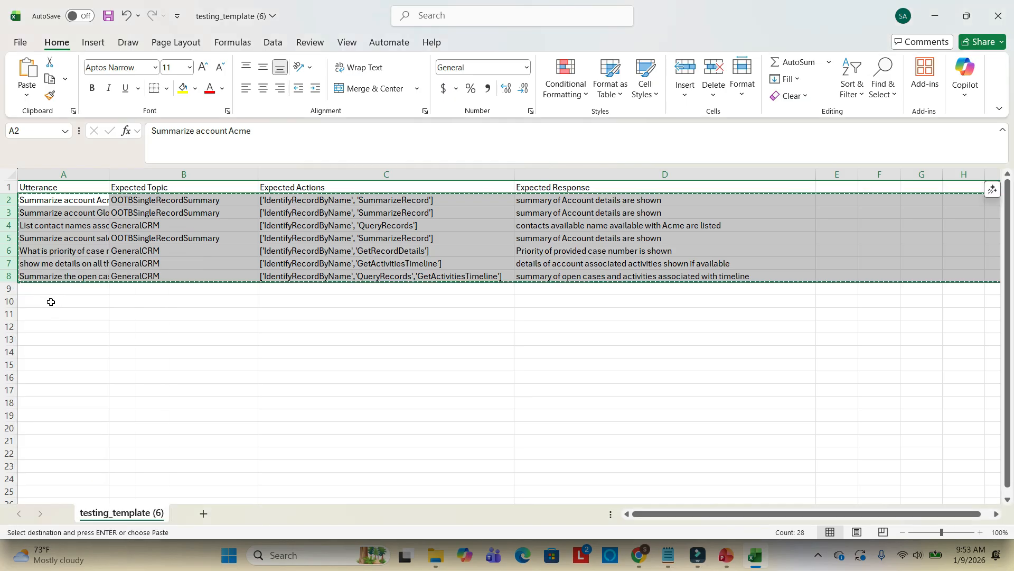
{"action": "key", "text": "Delete"}
{"action": "left_click", "coordinate": [49, 200]}
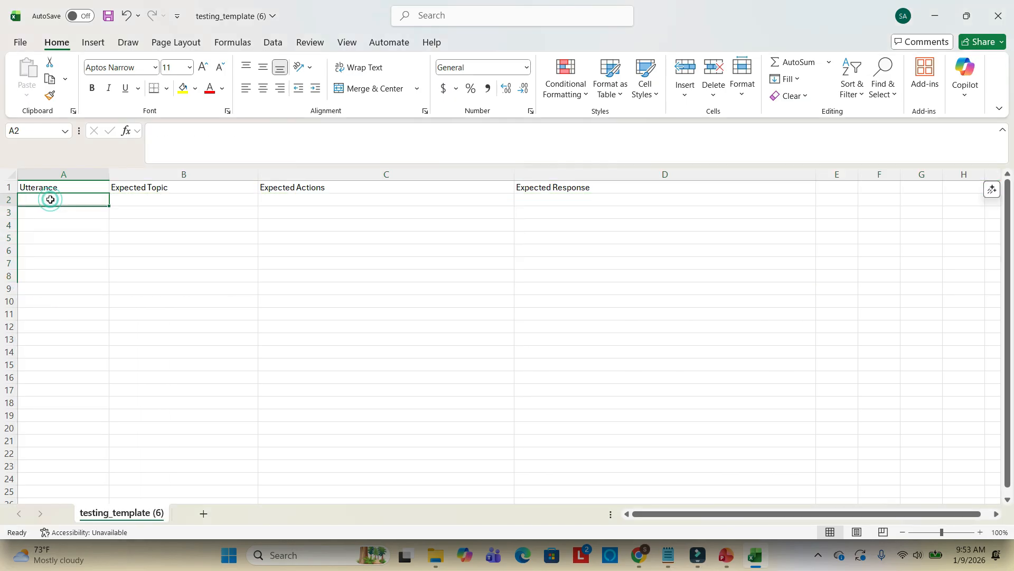
Copy the line "Summarize this chat ID a00g5000001JWI9AAO" from the notes into the first Utterance cell and widen that column
{"action": "left_click", "coordinate": [669, 555]}
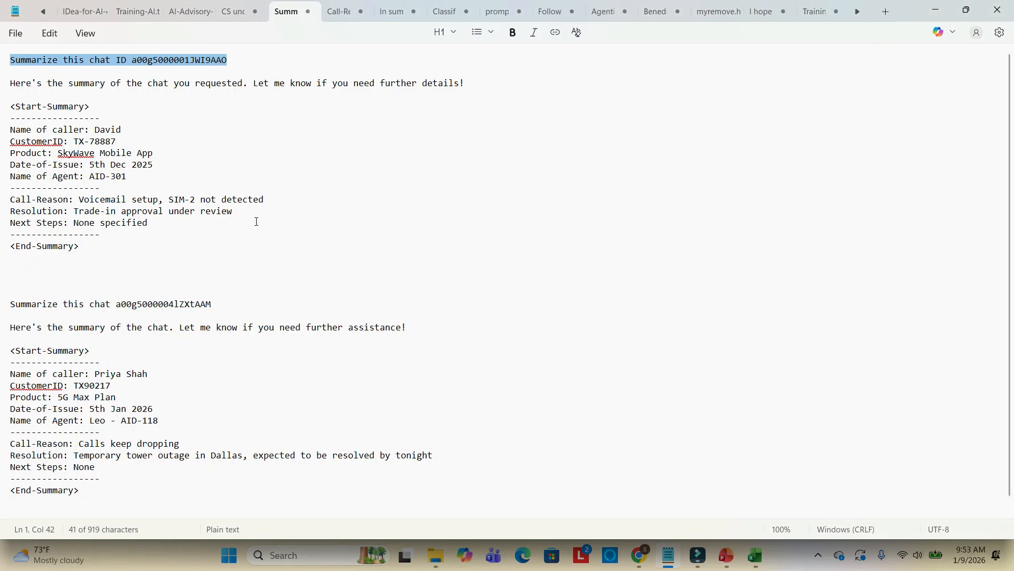
{"action": "left_click", "coordinate": [249, 61]}
{"action": "left_click_drag", "start_coordinate": [249, 61], "coordinate": [2, 59]}
{"action": "key", "text": "alt+Tab"}
{"action": "left_click", "coordinate": [58, 197]}
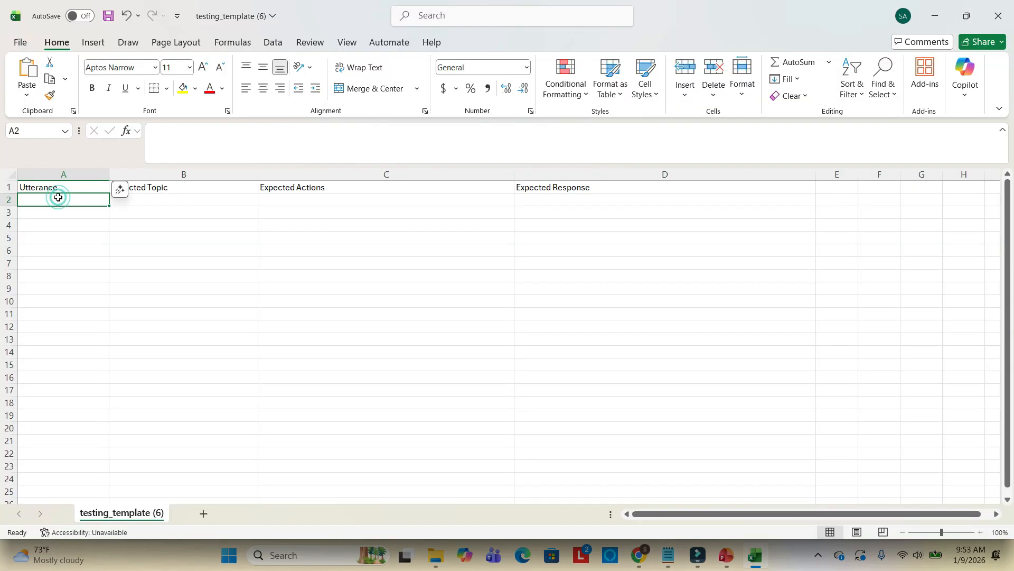
{"action": "key", "text": "ctrl+v"}
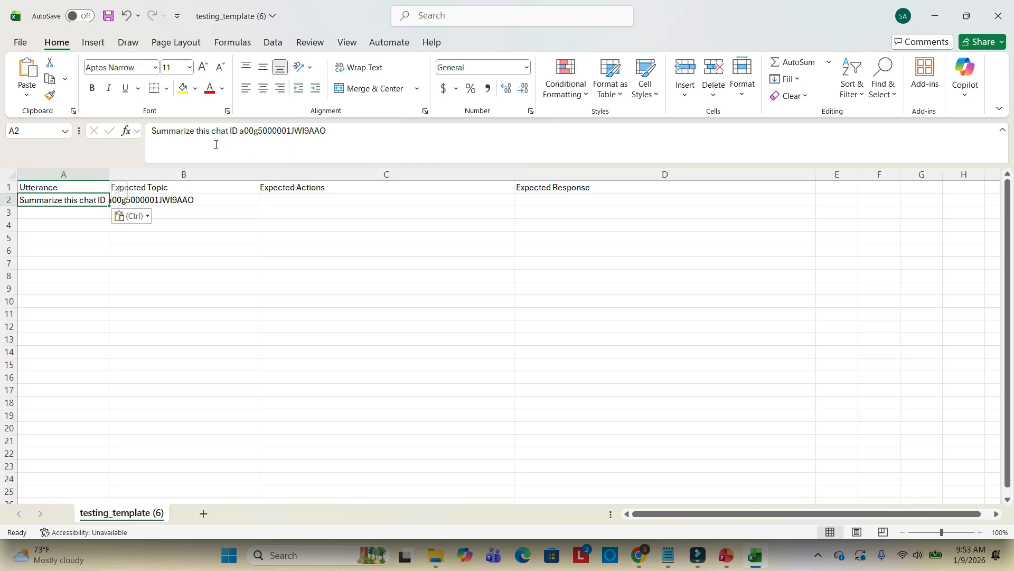
{"action": "left_click_drag", "start_coordinate": [109, 172], "coordinate": [283, 172]}
Enter DummyTopic as the first test case's Expected Topic
{"action": "left_click", "coordinate": [329, 200]}
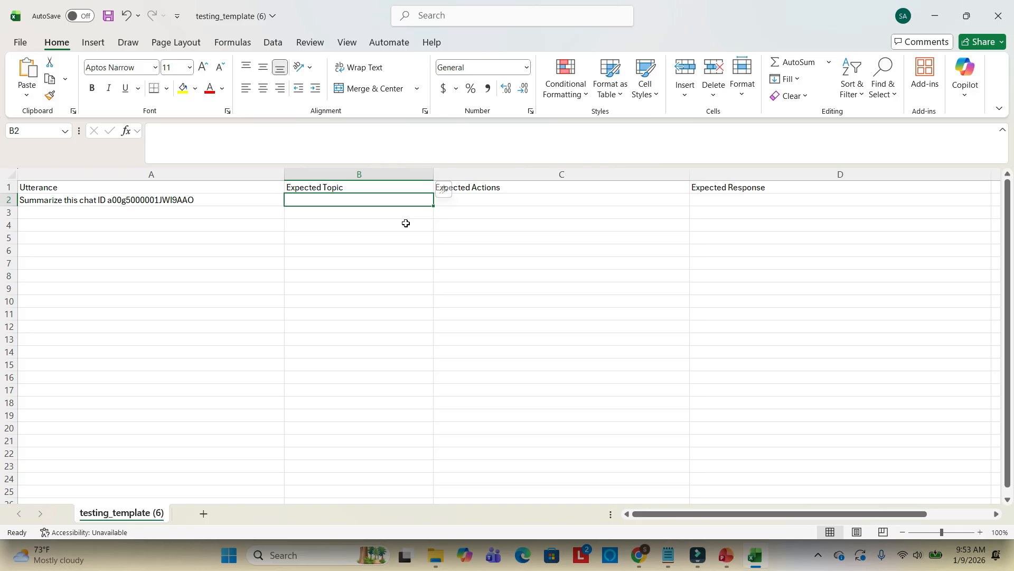
{"action": "type", "text": "Dum"}
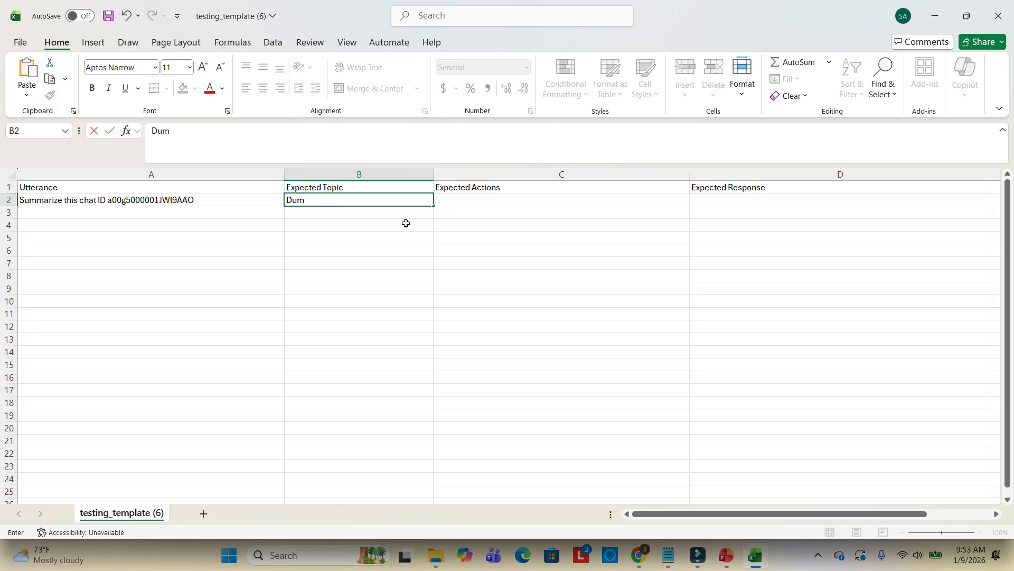
{"action": "type", "text": "myTopic"}
Enter DummyAction as the first test case's Expected Actions
{"action": "left_click", "coordinate": [464, 203]}
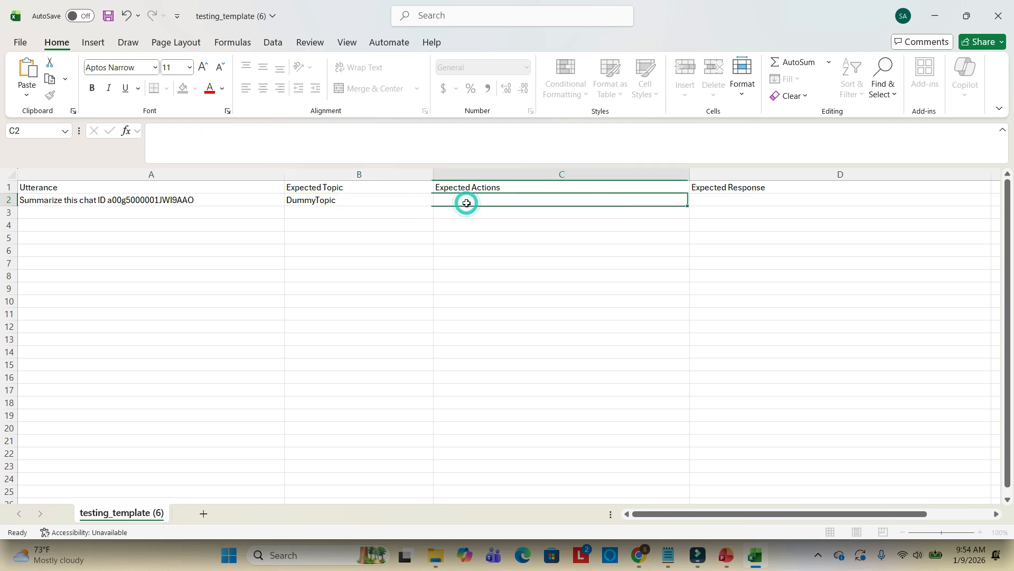
{"action": "type", "text": "S"}
{"action": "key", "text": "BackSpace"}
{"action": "type", "text": "Dumm"}
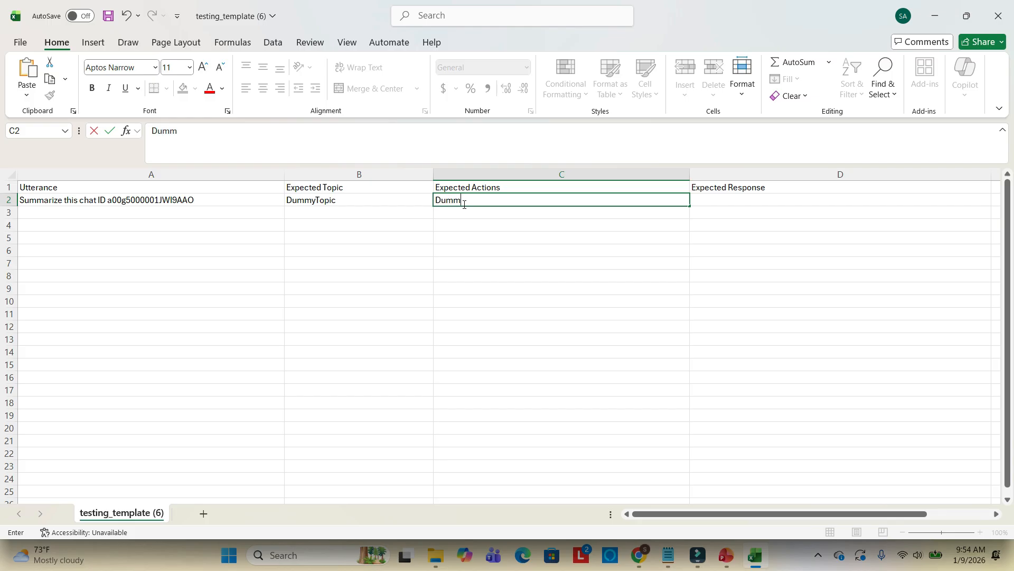
{"action": "type", "text": "yAction"}
{"action": "left_click", "coordinate": [714, 202]}
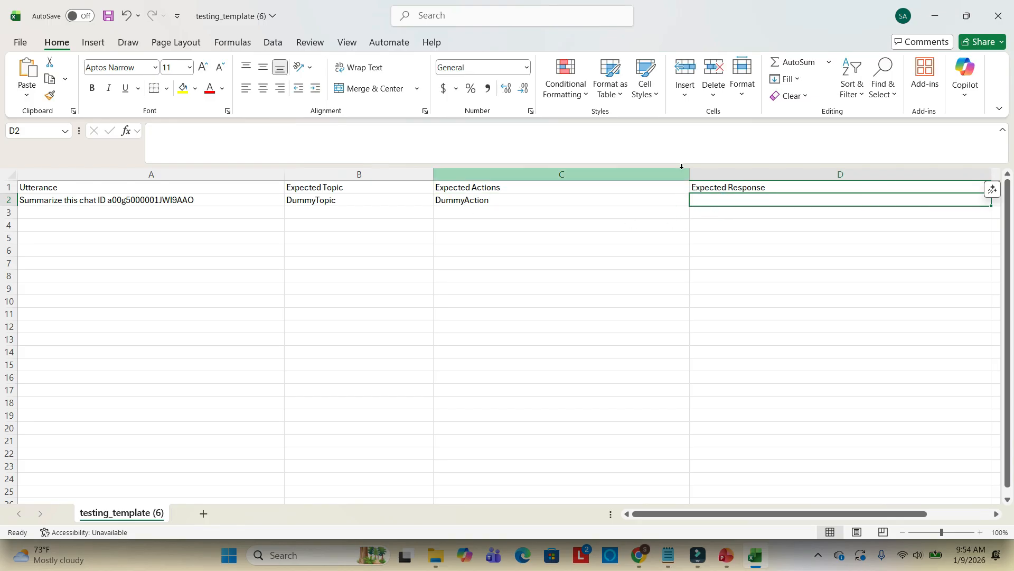
Narrow the Expected Actions column and paste the first chat's full summary response from the notes into the first Expected Response cell
{"action": "left_click_drag", "start_coordinate": [689, 174], "coordinate": [656, 175]}
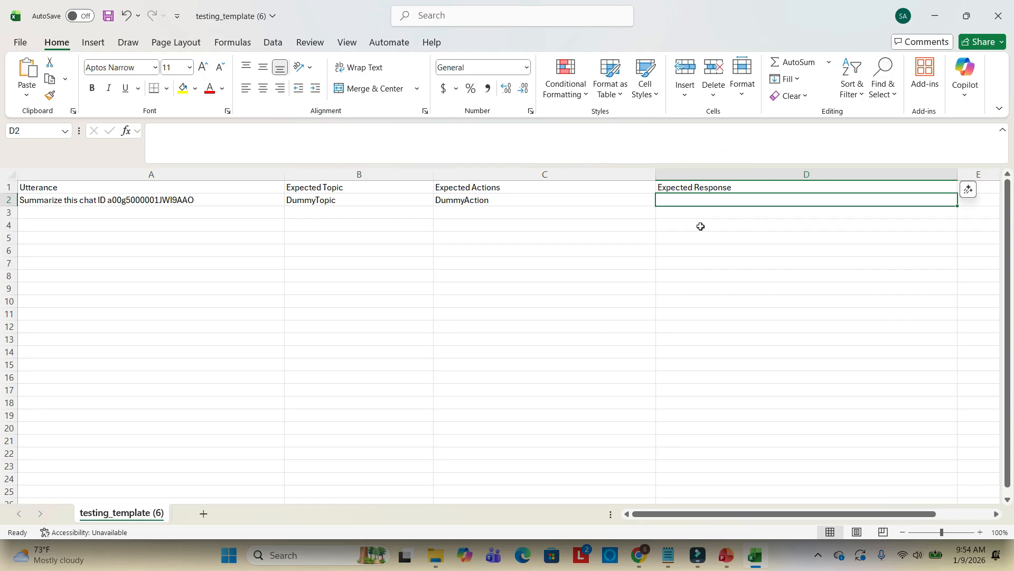
{"action": "mouse_move", "coordinate": [668, 555]}
{"action": "left_click", "coordinate": [668, 491]}
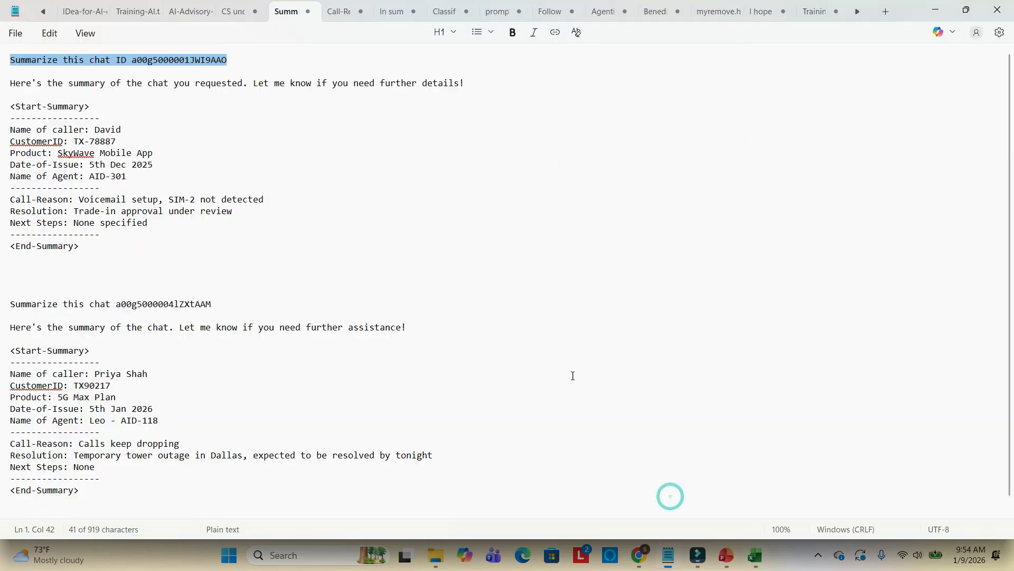
{"action": "left_click", "coordinate": [6, 85]}
{"action": "left_click", "coordinate": [102, 220]}
{"action": "left_click_drag", "start_coordinate": [98, 243], "coordinate": [1, 85]}
{"action": "key", "text": "alt+Tab"}
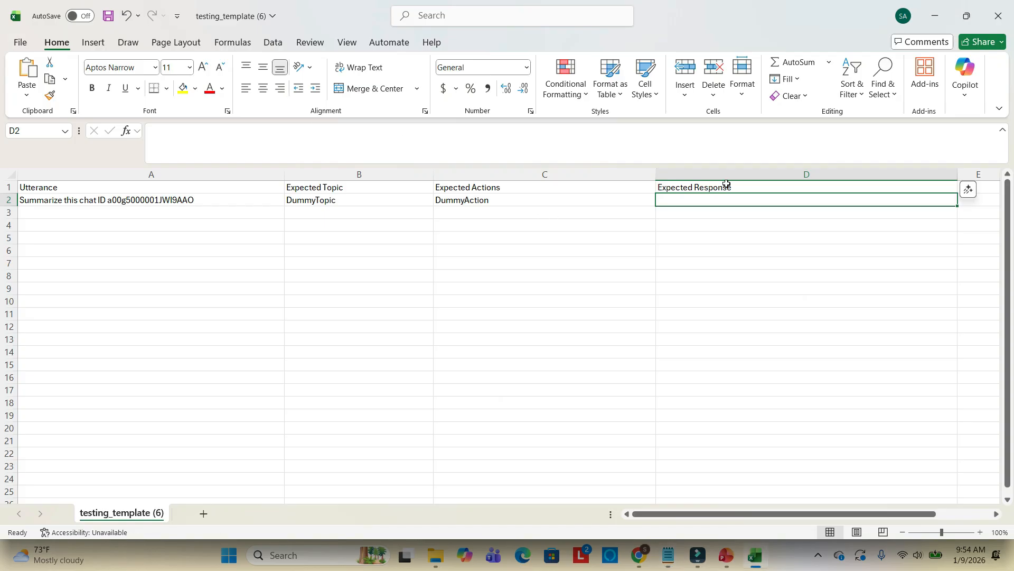
{"action": "left_click", "coordinate": [400, 126]}
{"action": "key", "text": "ctrl+v"}
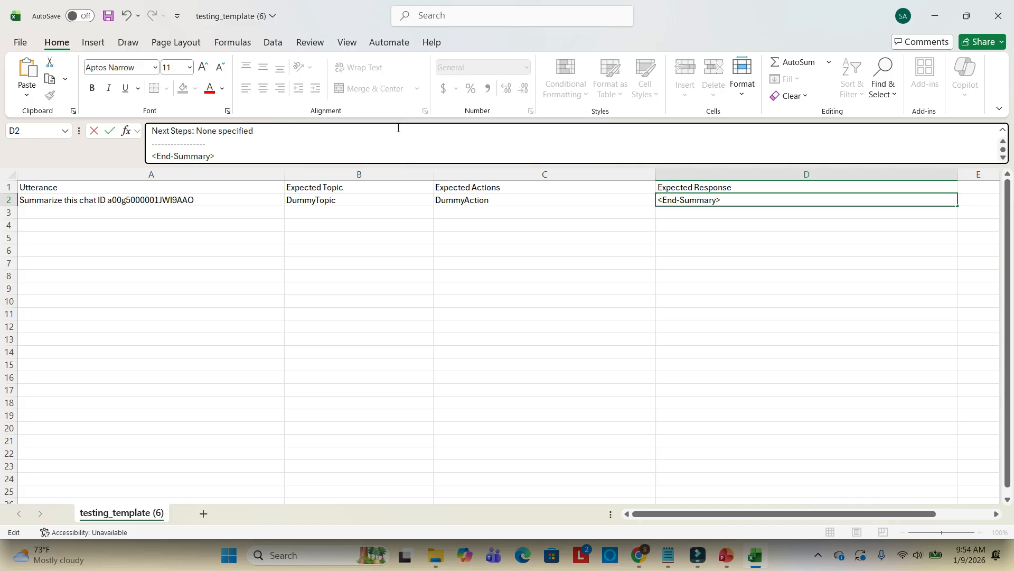
{"action": "left_click", "coordinate": [687, 216]}
{"action": "left_click", "coordinate": [721, 275]}
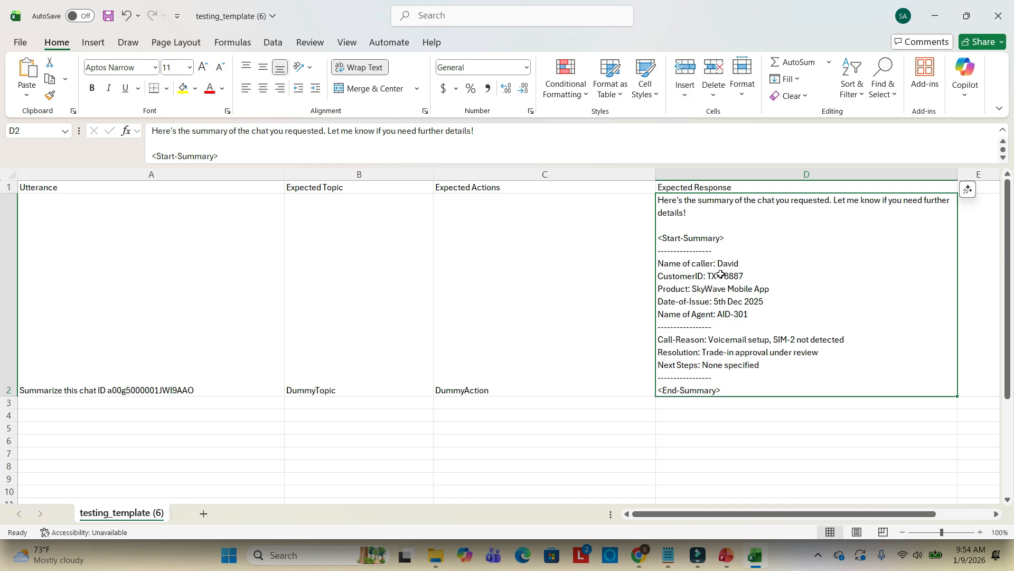
Copy the line "Summarize this chat a00g5000004lZXtAAM" from the notes into the second Utterance cell
{"action": "mouse_move", "coordinate": [667, 561]}
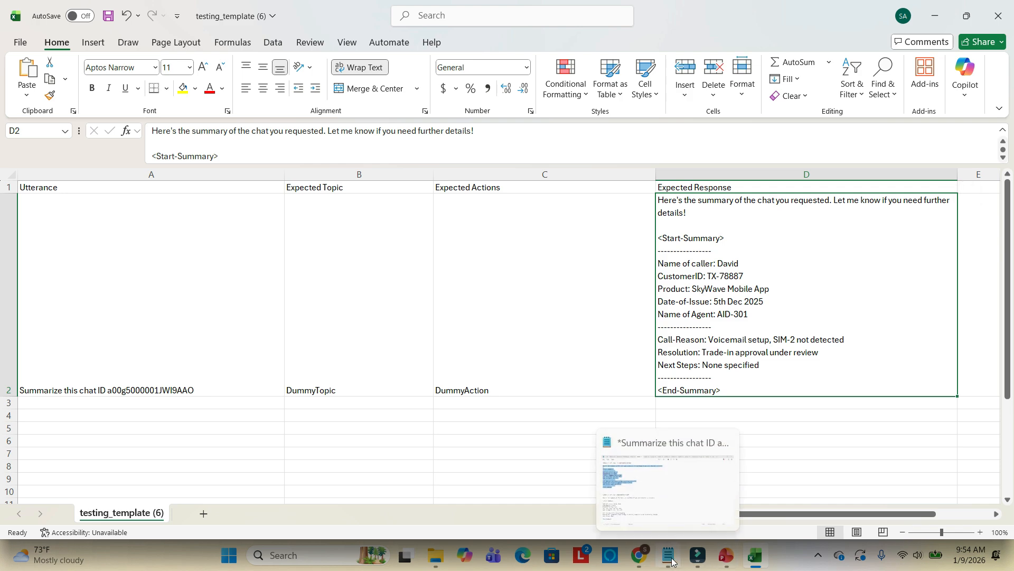
{"action": "left_click", "coordinate": [664, 482]}
{"action": "scroll", "coordinate": [238, 305], "scroll_direction": "down", "scroll_amount": 1}
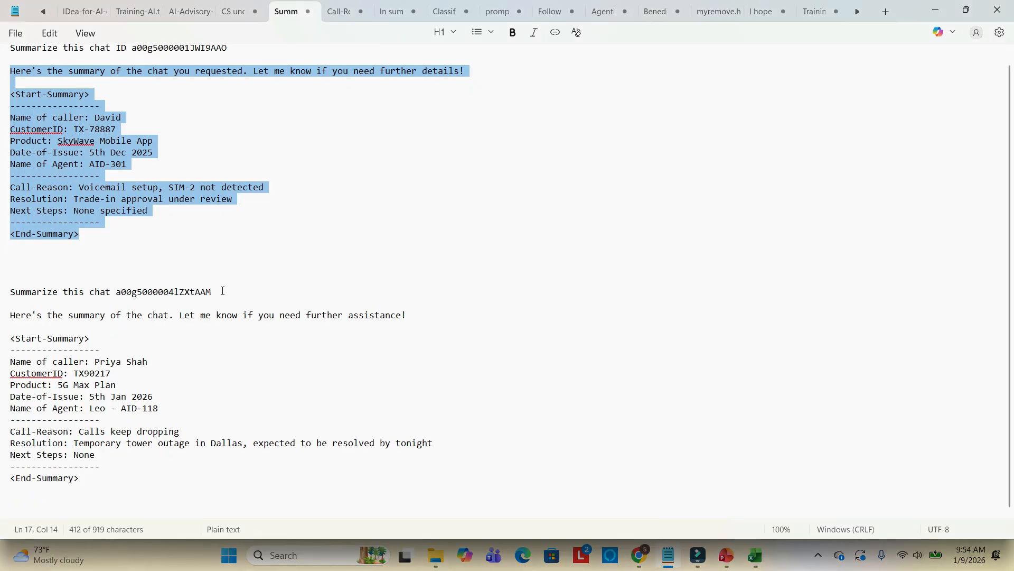
{"action": "left_click_drag", "start_coordinate": [222, 292], "coordinate": [2, 291]}
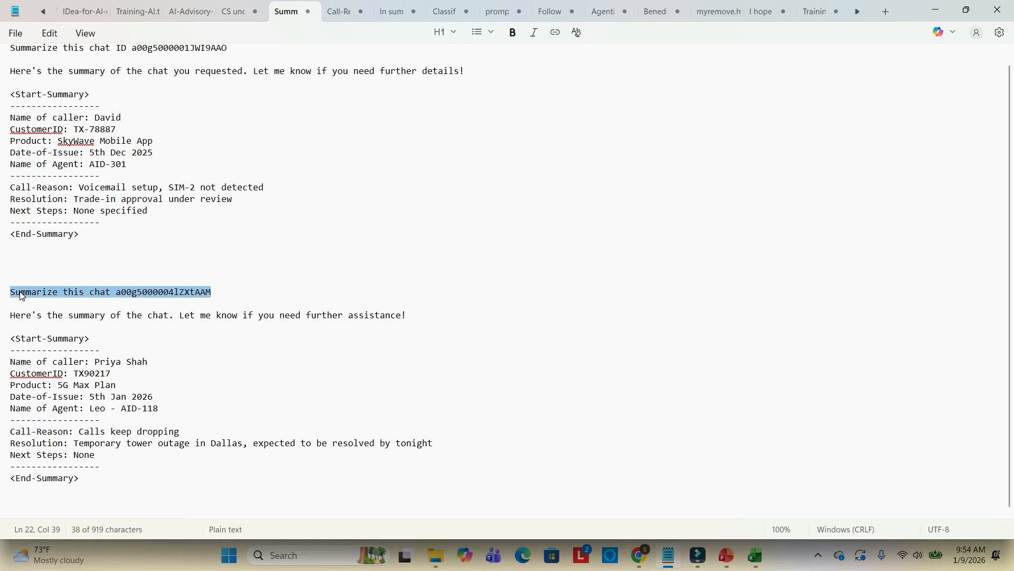
{"action": "key", "text": "ctrl+c"}
{"action": "key", "text": "alt+Tab"}
{"action": "left_click", "coordinate": [112, 404]}
{"action": "key", "text": "ctrl+v"}
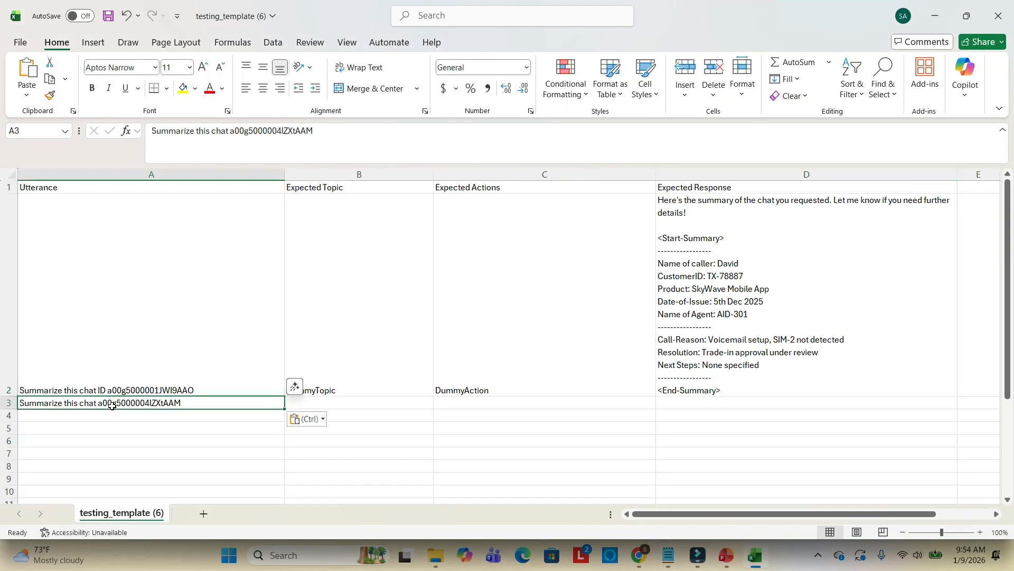
{"action": "left_click", "coordinate": [376, 404]}
{"action": "left_click", "coordinate": [343, 391]}
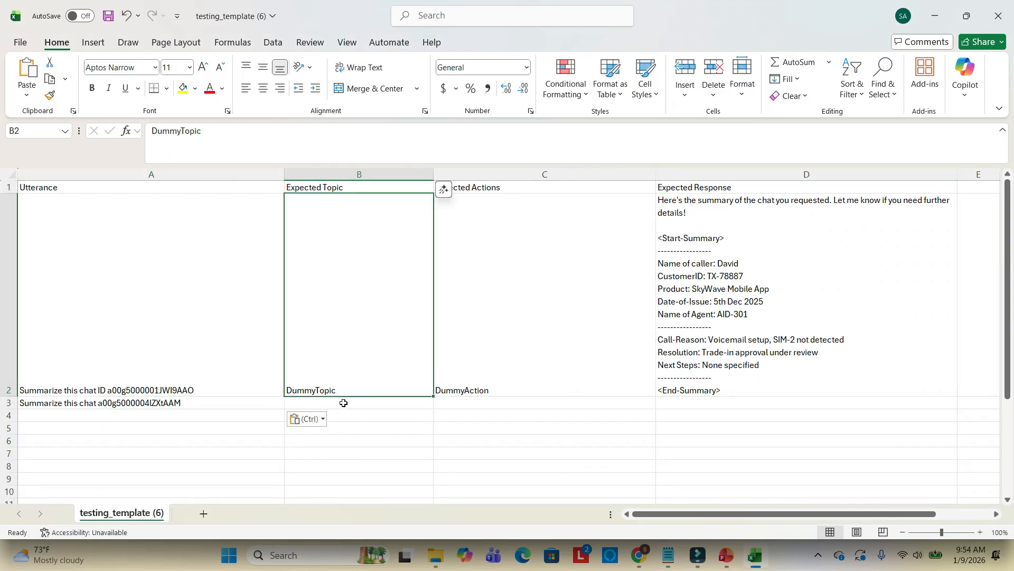
Enter Whatever as the second test case's Expected Topic and Expected Actions
{"action": "left_click", "coordinate": [344, 403]}
{"action": "type", "text": "Whatever"}
{"action": "key", "text": "Tab"}
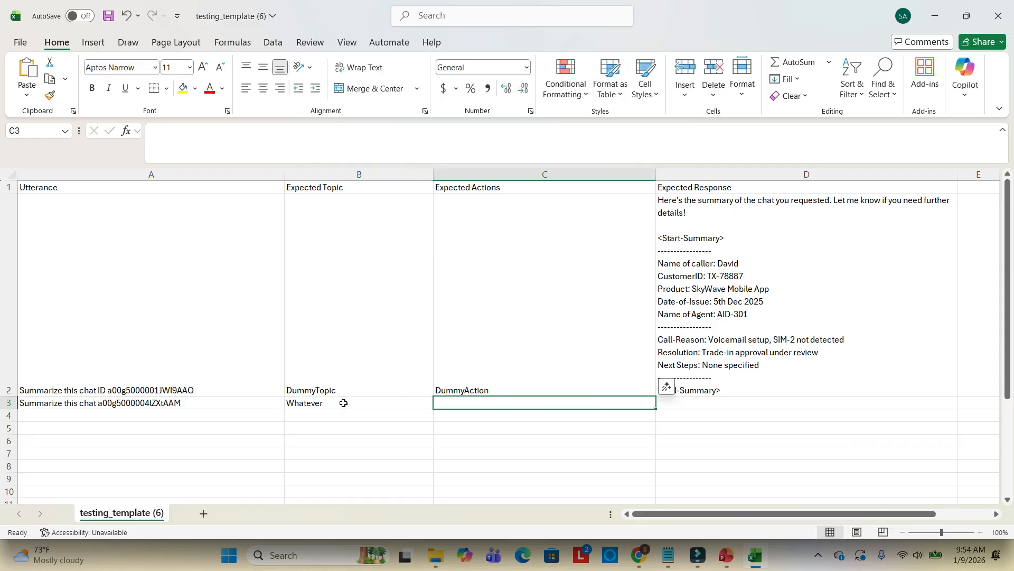
{"action": "type", "text": "Whatever"}
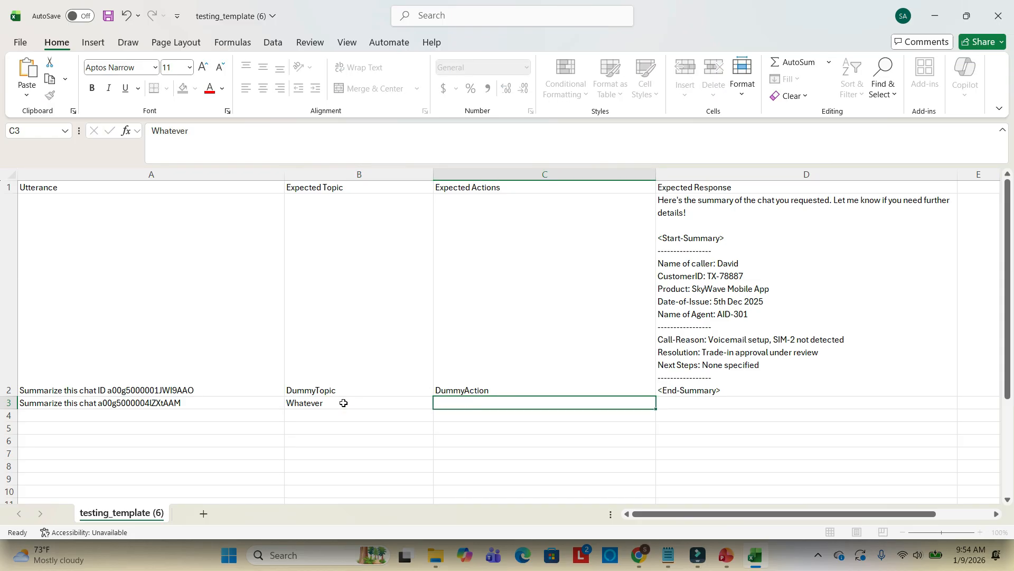
{"action": "key", "text": "Tab"}
Copy the second chat's full summary response from the notes into the second Expected Response cell
{"action": "left_click", "coordinate": [667, 555]}
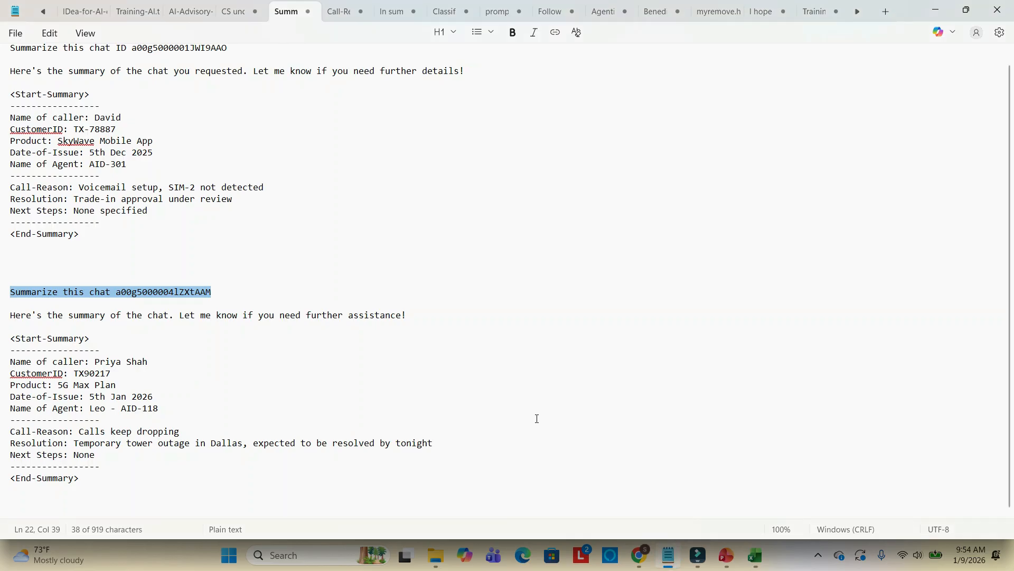
{"action": "left_click", "coordinate": [226, 342]}
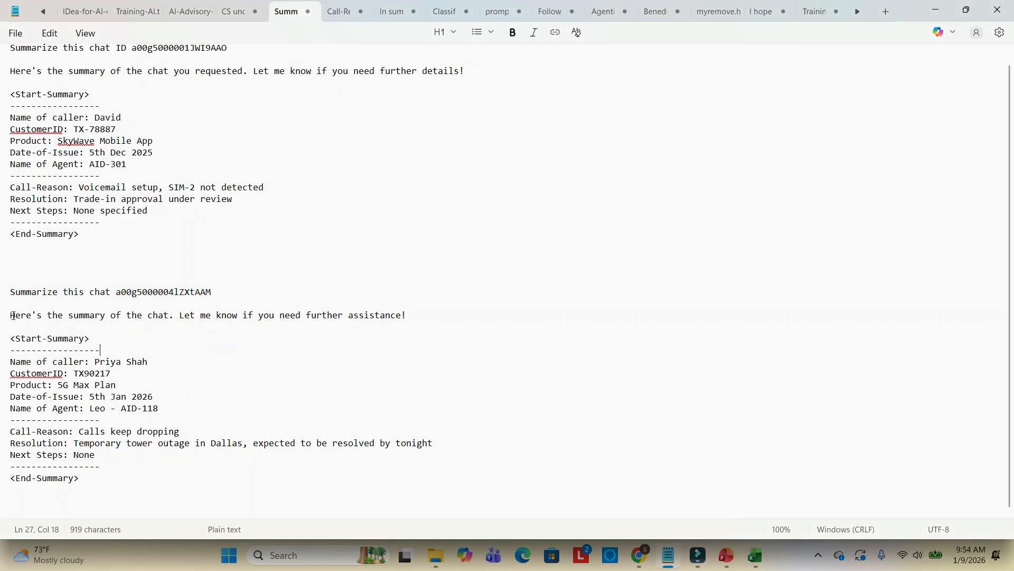
{"action": "left_click_drag", "start_coordinate": [11, 316], "coordinate": [101, 467]}
{"action": "left_click", "coordinate": [223, 393]}
{"action": "left_click_drag", "start_coordinate": [11, 315], "coordinate": [96, 485]}
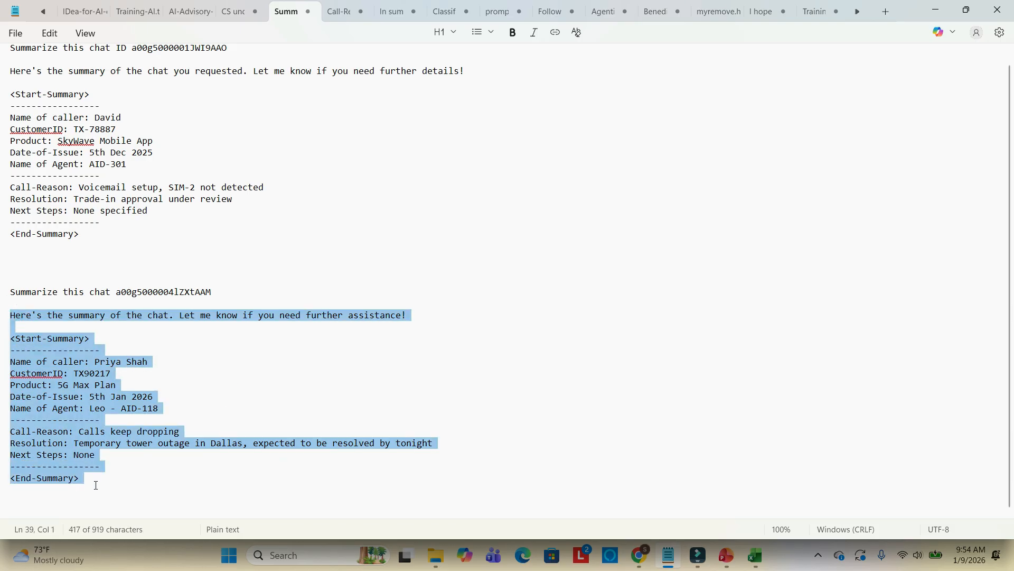
{"action": "key", "text": "ctrl+c"}
{"action": "key", "text": "alt+Tab"}
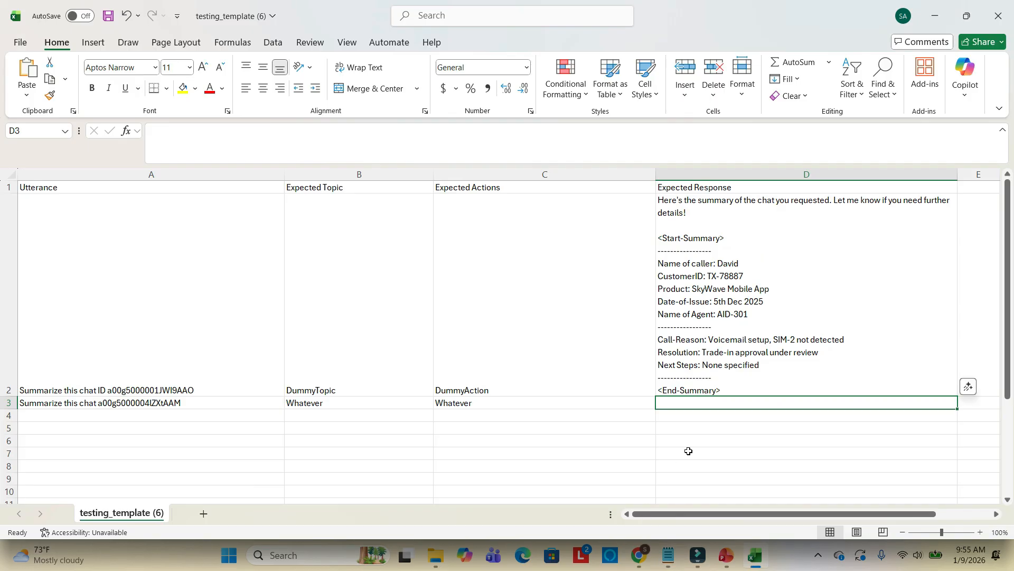
{"action": "left_click", "coordinate": [704, 403]}
{"action": "key", "text": "ctrl+v"}
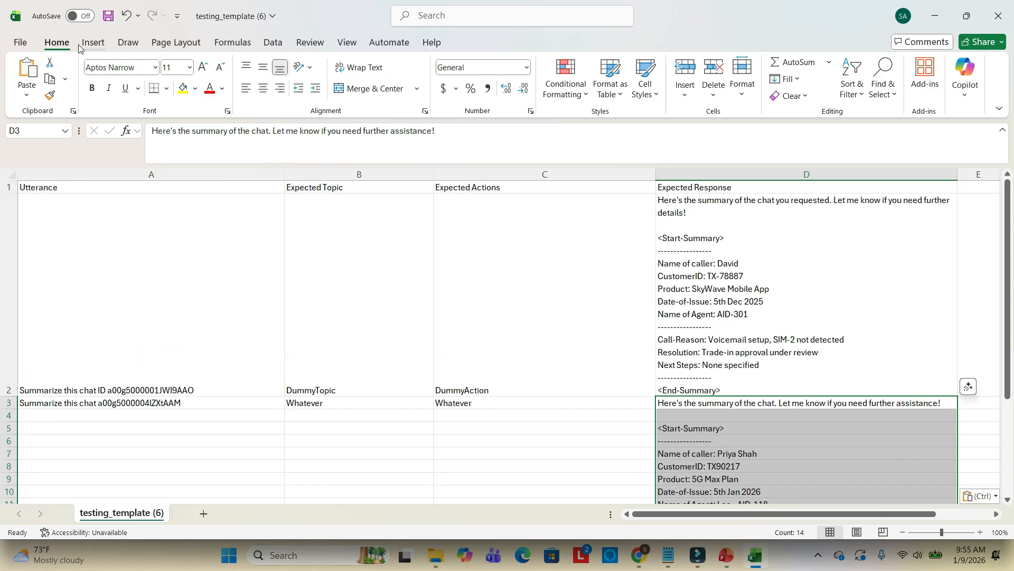
Save the workbook as a CSV named GoldenDataSet in the 2026 > MyVideos > AgentForceTestingCenter folder
{"action": "left_click", "coordinate": [14, 43]}
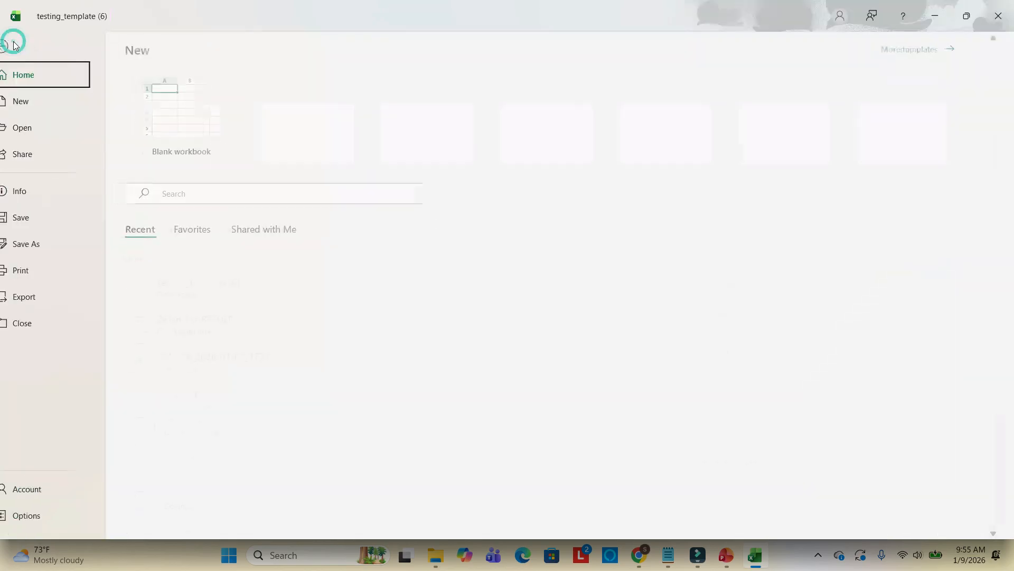
{"action": "left_click", "coordinate": [45, 247]}
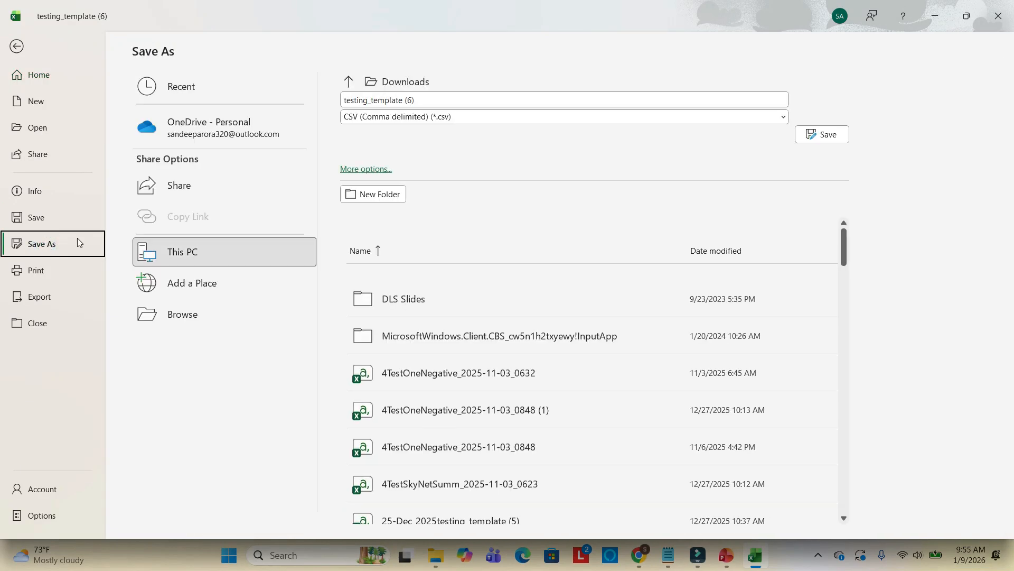
{"action": "left_click", "coordinate": [205, 318]}
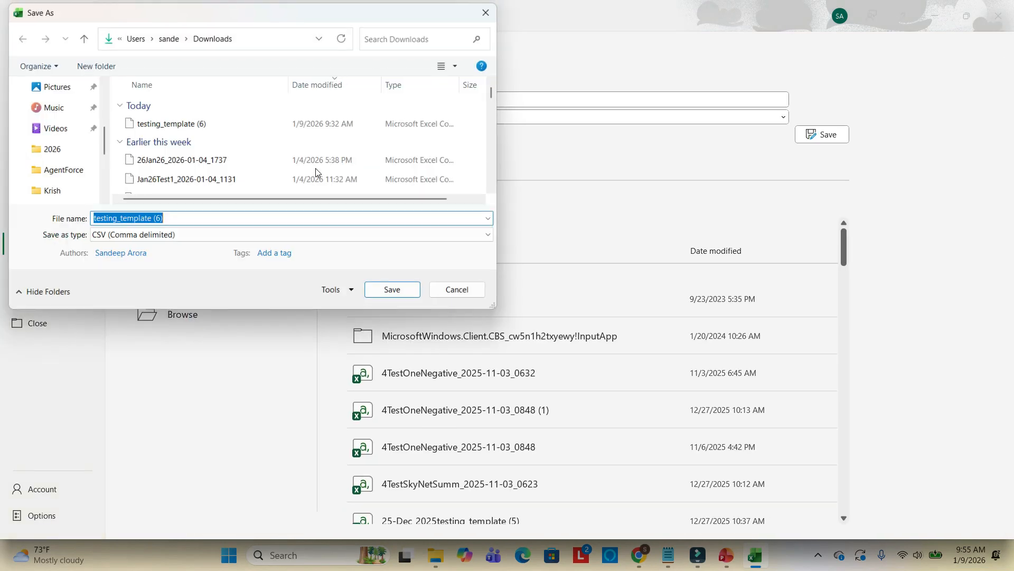
{"action": "left_click", "coordinate": [49, 149]}
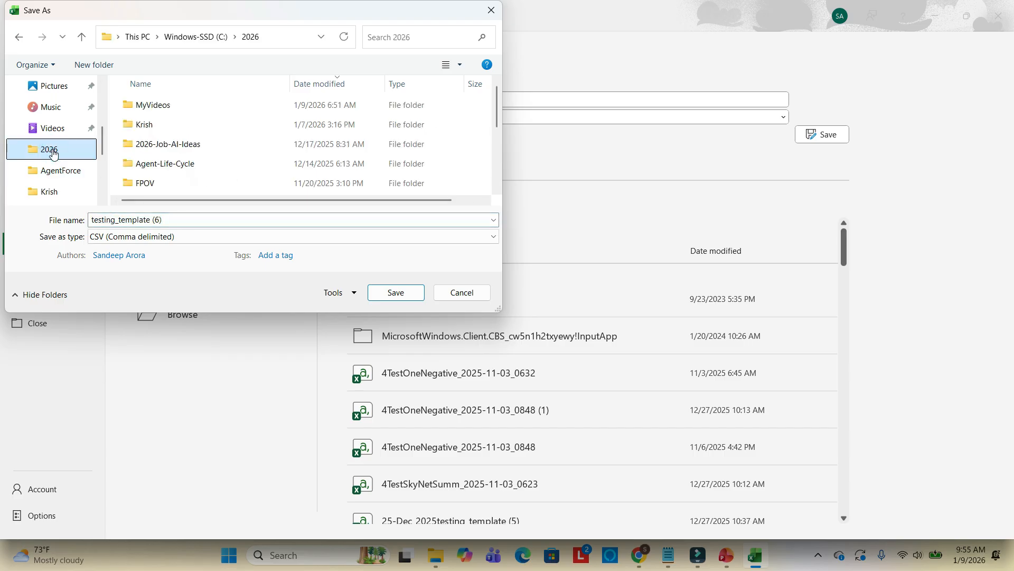
{"action": "double_click", "coordinate": [159, 105]}
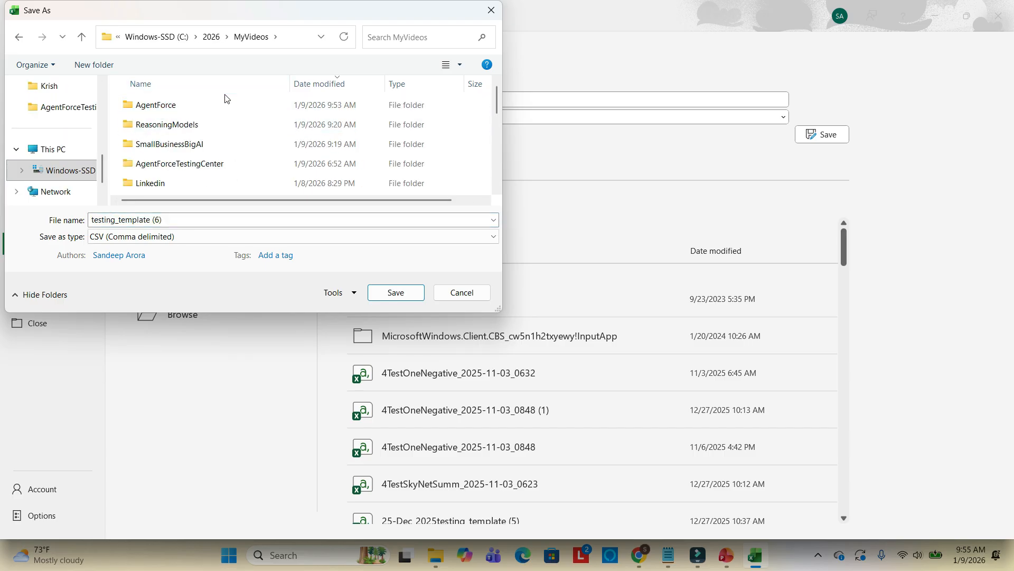
{"action": "double_click", "coordinate": [186, 168]}
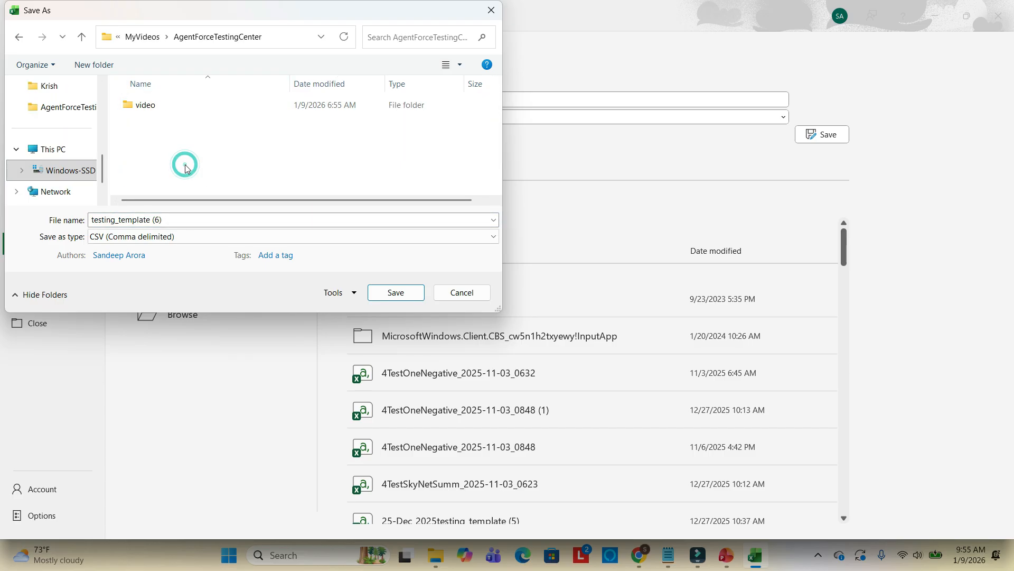
{"action": "left_click", "coordinate": [160, 219]}
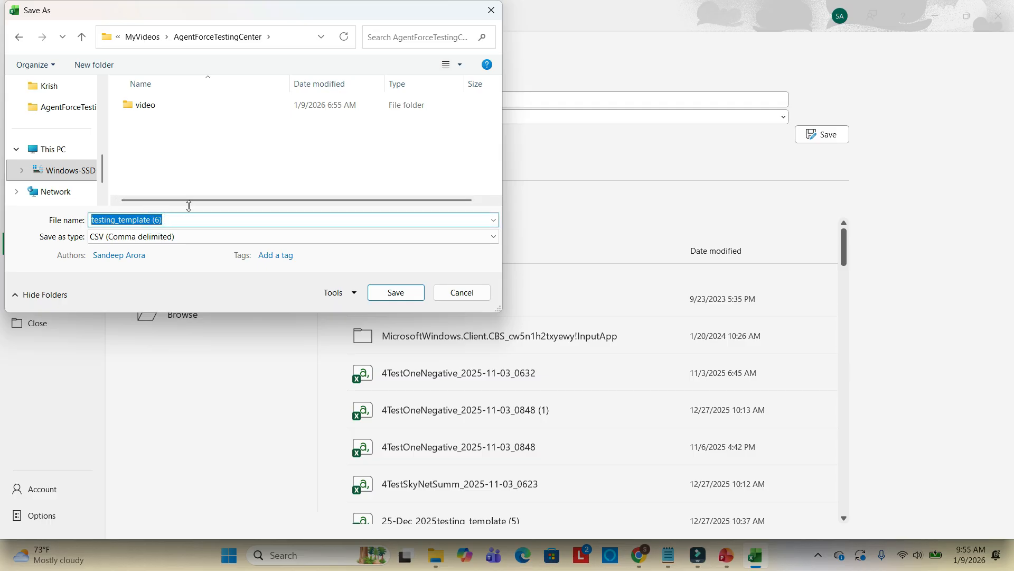
{"action": "type", "text": "GoldenDataSe"}
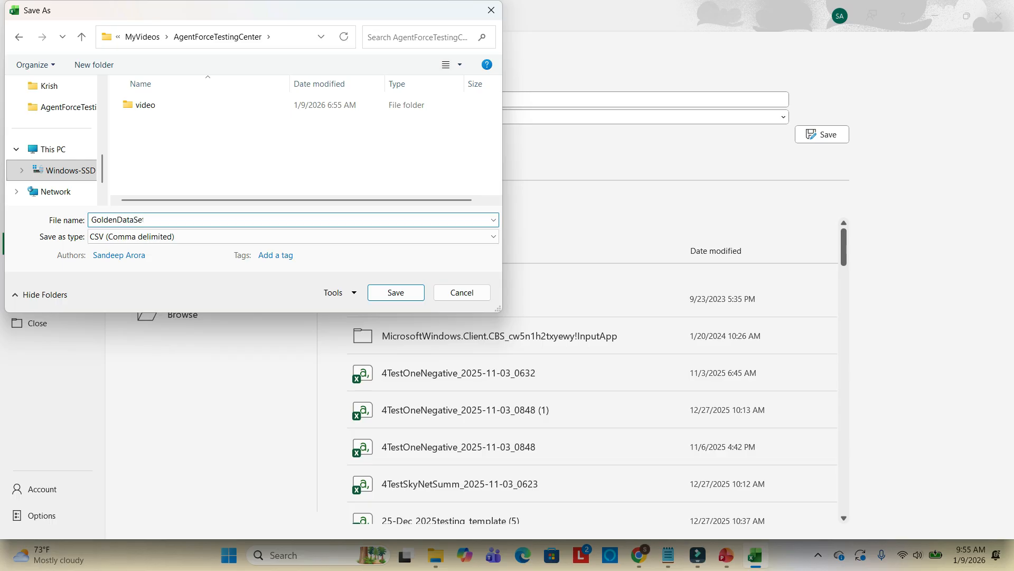
{"action": "type", "text": "t"}
{"action": "left_click", "coordinate": [396, 292]}
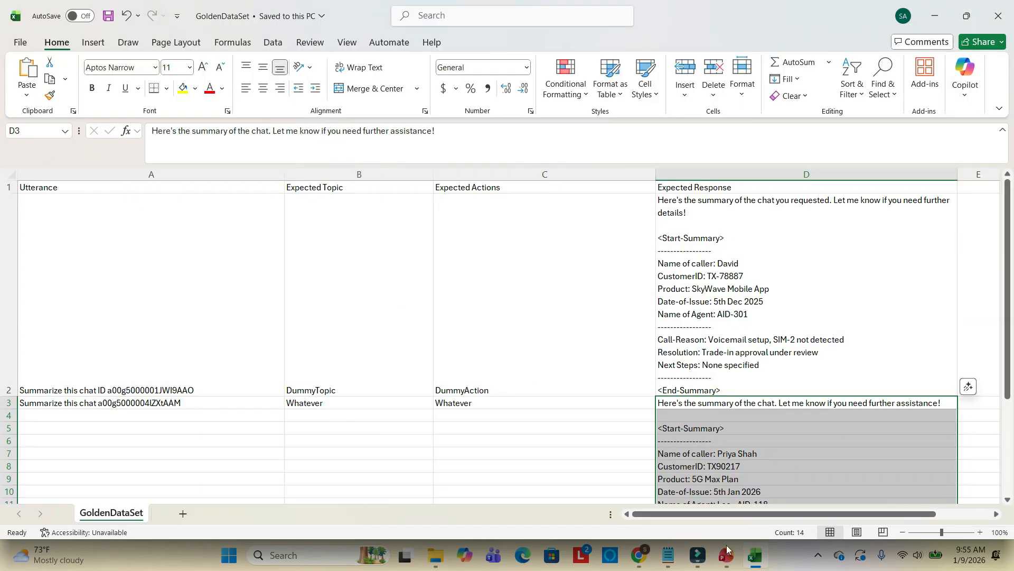
Upload GoldenDataSet.csv from the AgentForceTestingCenter folder as the New Test's test cases
{"action": "left_click", "coordinate": [639, 555]}
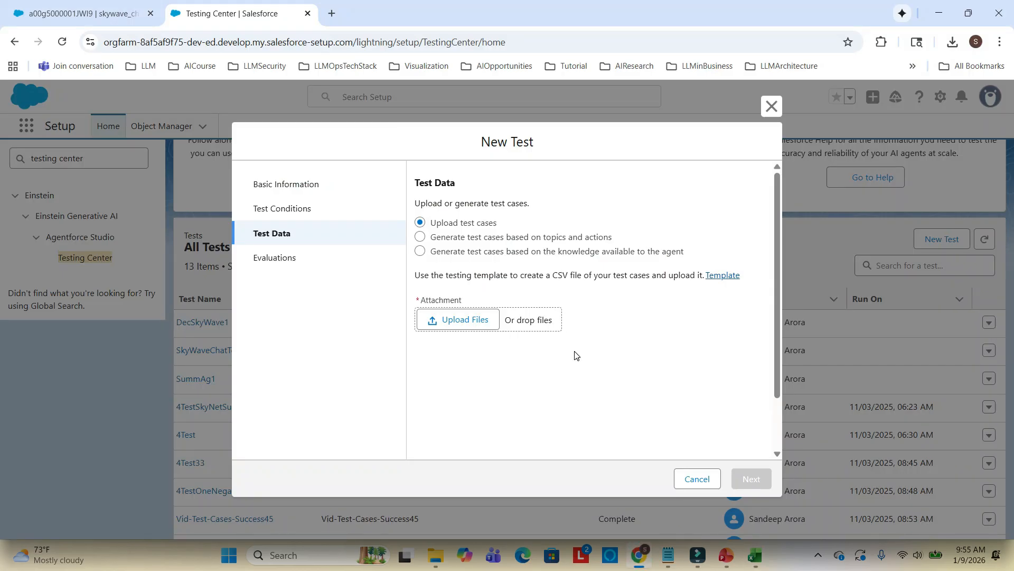
{"action": "left_click", "coordinate": [453, 319]}
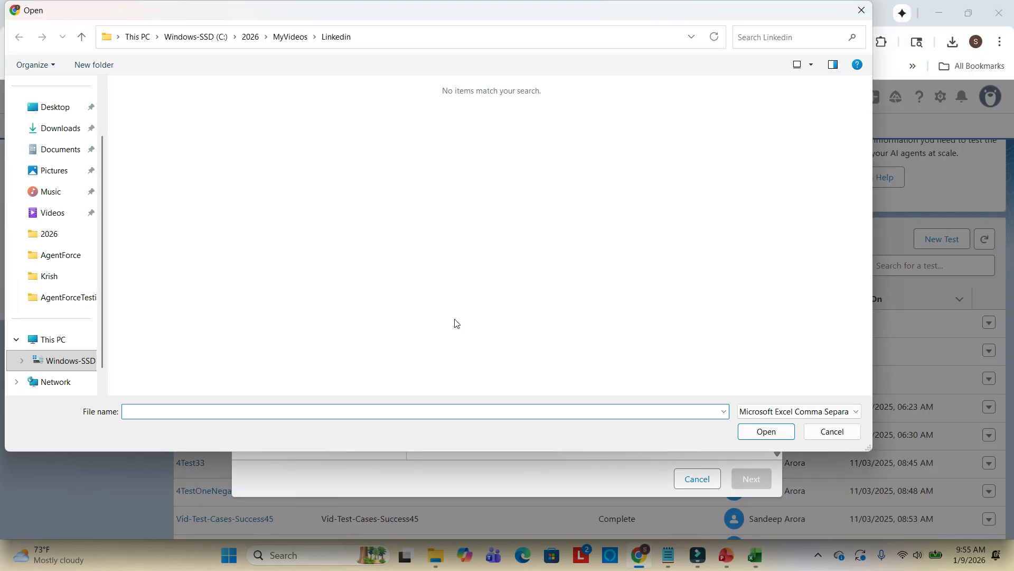
{"action": "left_click", "coordinate": [82, 37]}
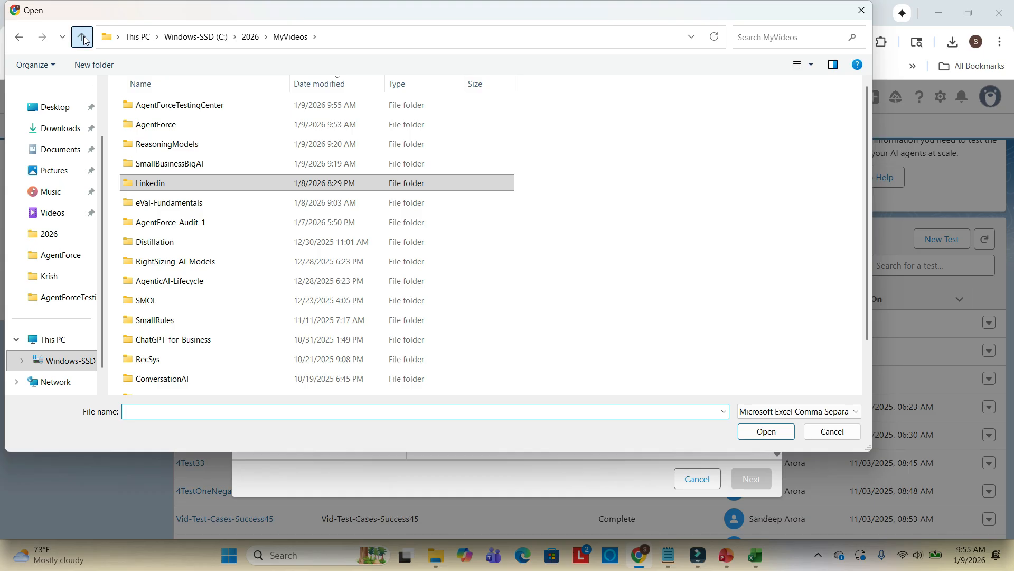
{"action": "double_click", "coordinate": [192, 104]}
{"action": "double_click", "coordinate": [170, 125]}
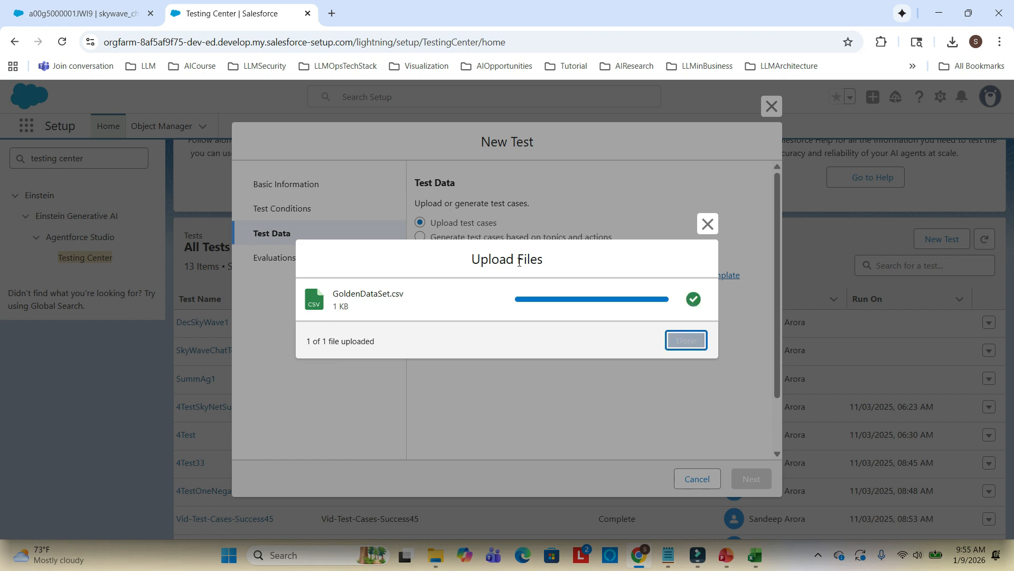
{"action": "left_click", "coordinate": [687, 341]}
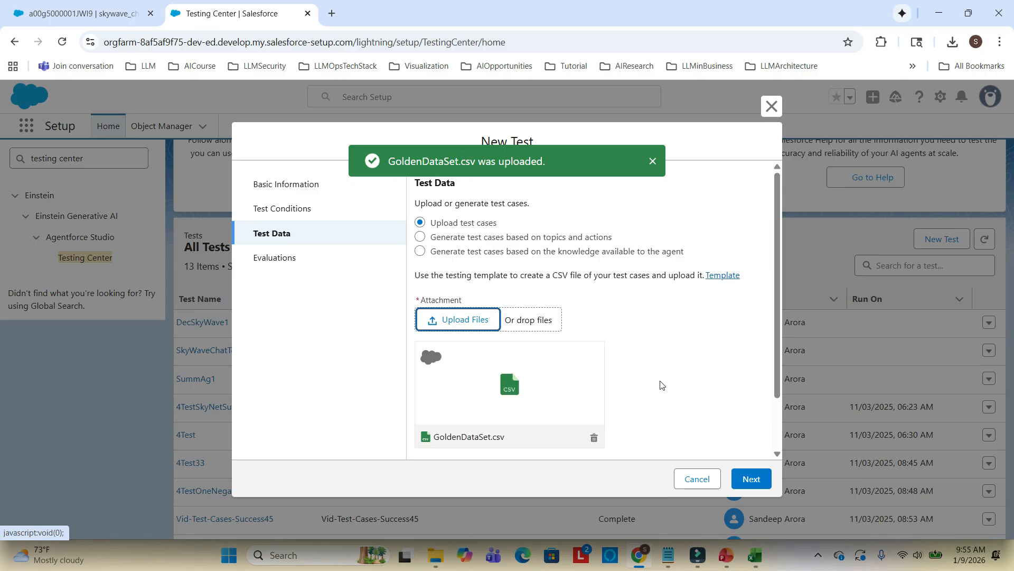
{"action": "left_click", "coordinate": [653, 161]}
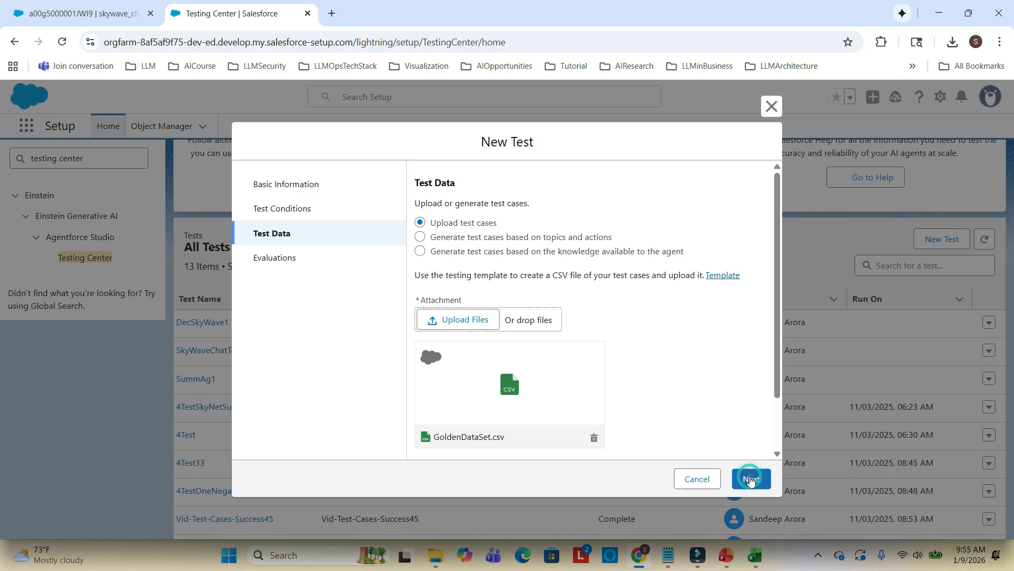
Continue to the Evaluations step and enable all Response Quality Evaluations
{"action": "left_click", "coordinate": [750, 477]}
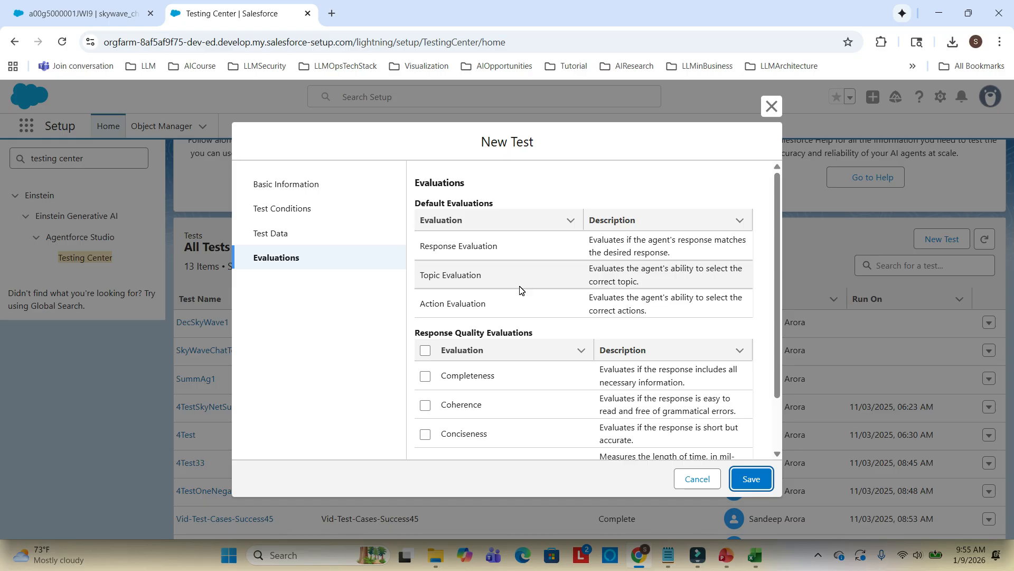
{"action": "scroll", "coordinate": [560, 274], "scroll_direction": "down", "scroll_amount": 1}
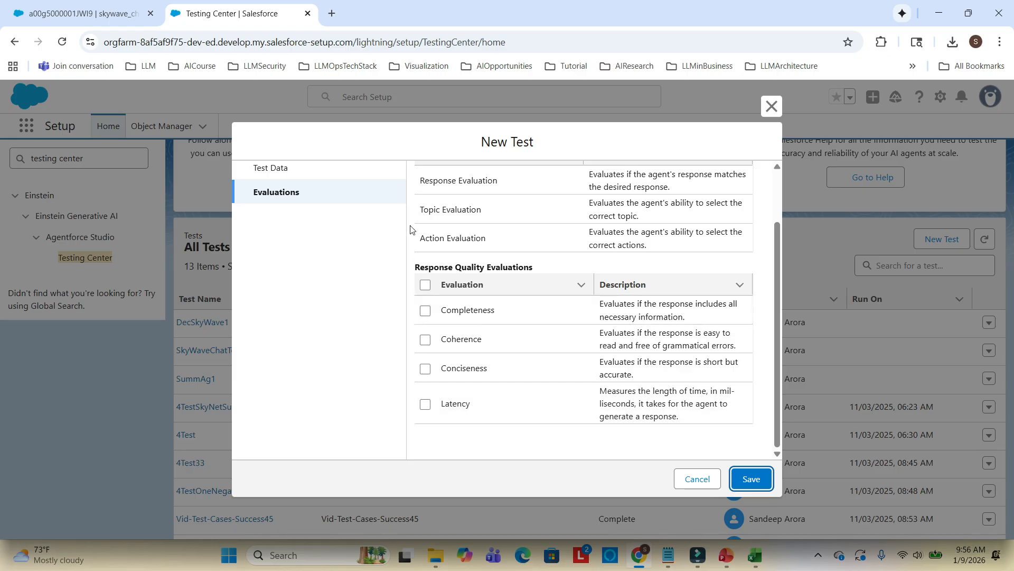
{"action": "left_click", "coordinate": [426, 285]}
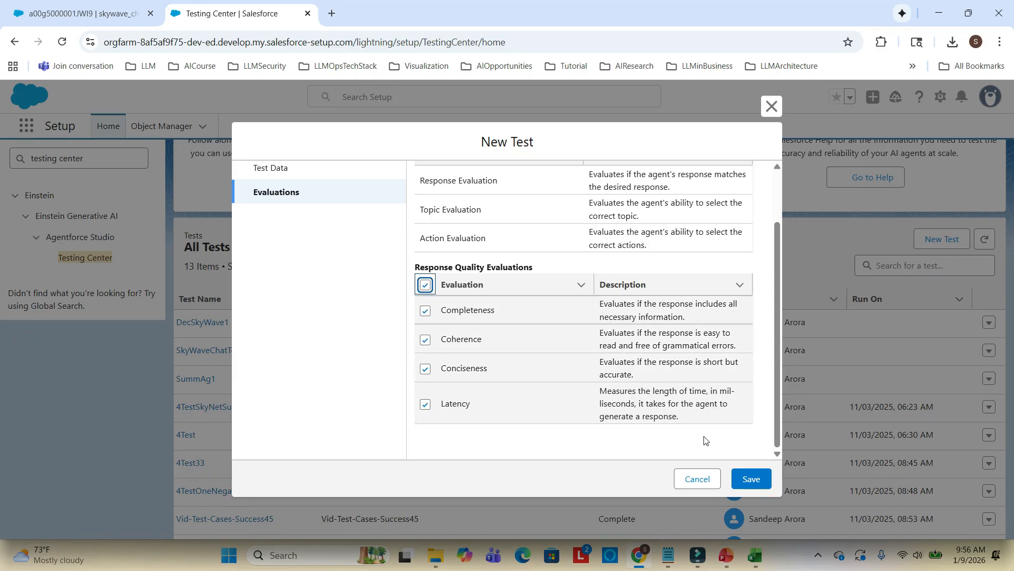
Try to save the new test
{"action": "left_click", "coordinate": [751, 478]}
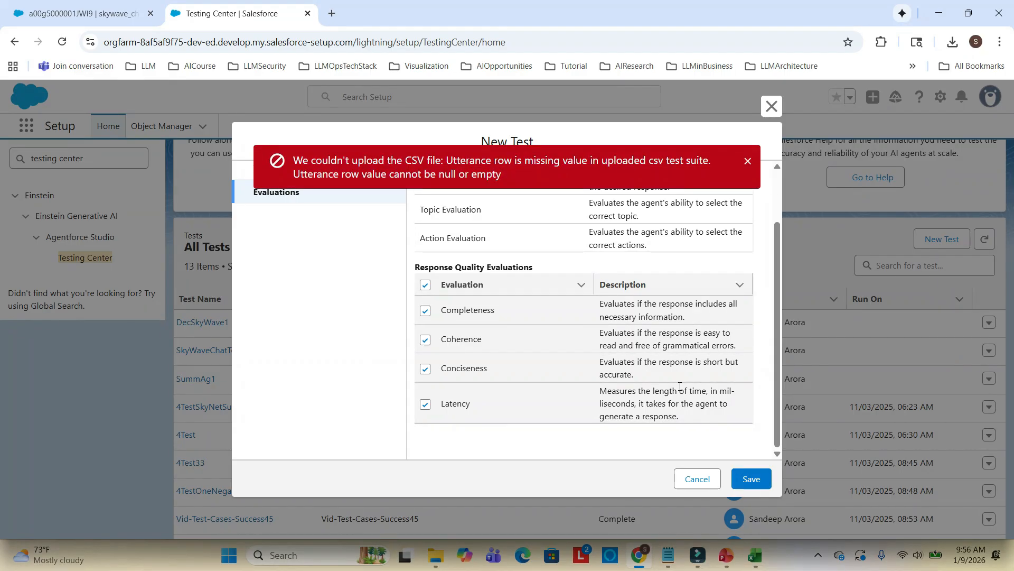
{"action": "left_click", "coordinate": [747, 160]}
{"action": "left_click", "coordinate": [755, 555]}
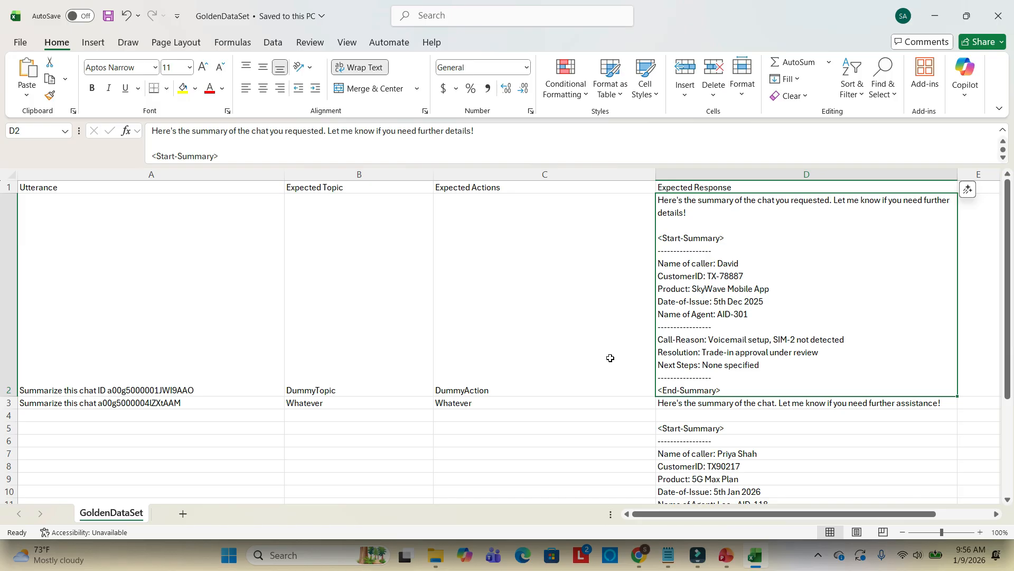
Delete row 3 holding the second test case in the GoldenDataSet sheet
{"action": "left_click", "coordinate": [666, 404]}
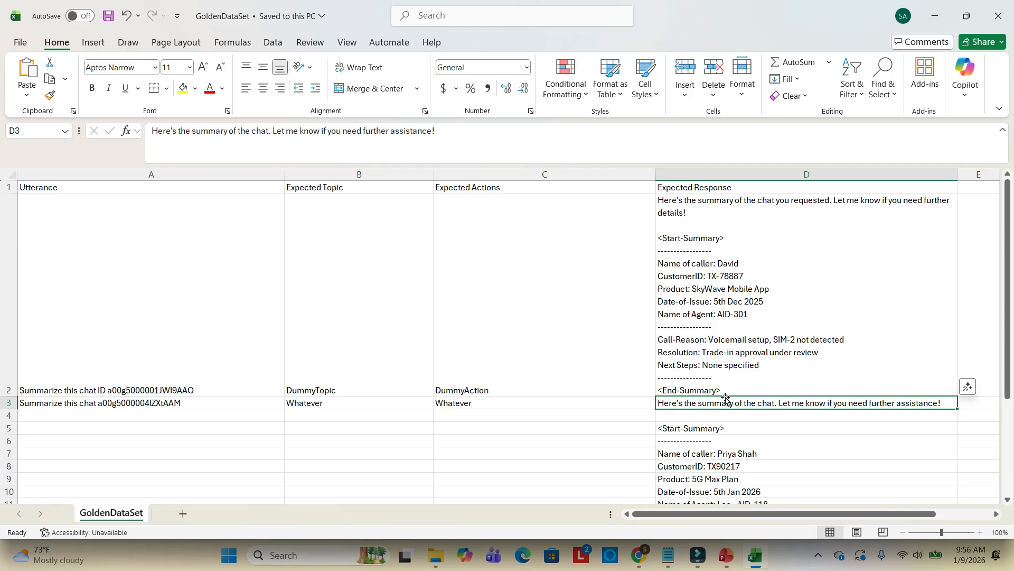
{"action": "scroll", "coordinate": [726, 400], "scroll_direction": "down", "scroll_amount": 3}
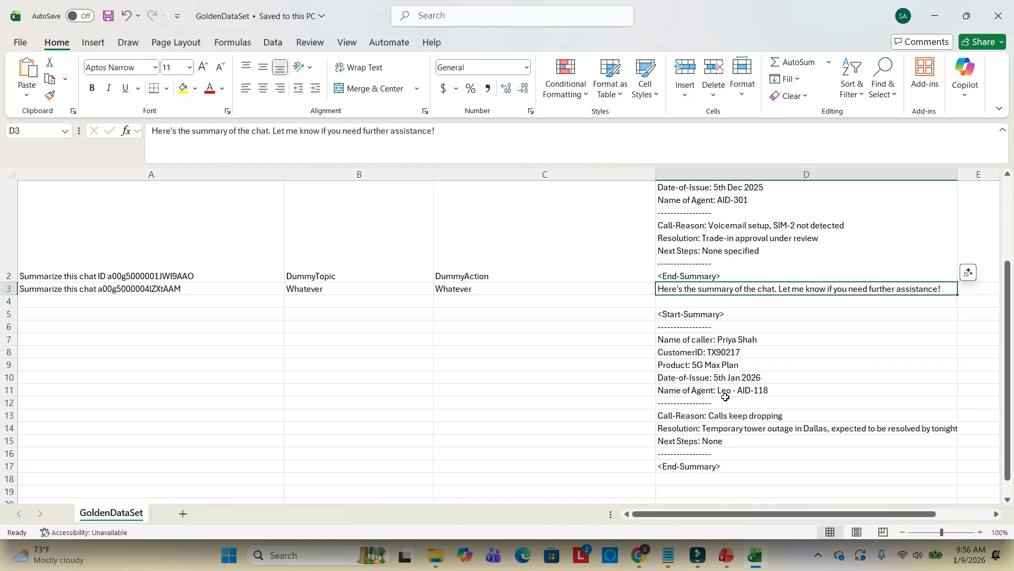
{"action": "left_click", "coordinate": [682, 287]}
{"action": "left_click", "coordinate": [9, 288]}
{"action": "right_click", "coordinate": [9, 289]}
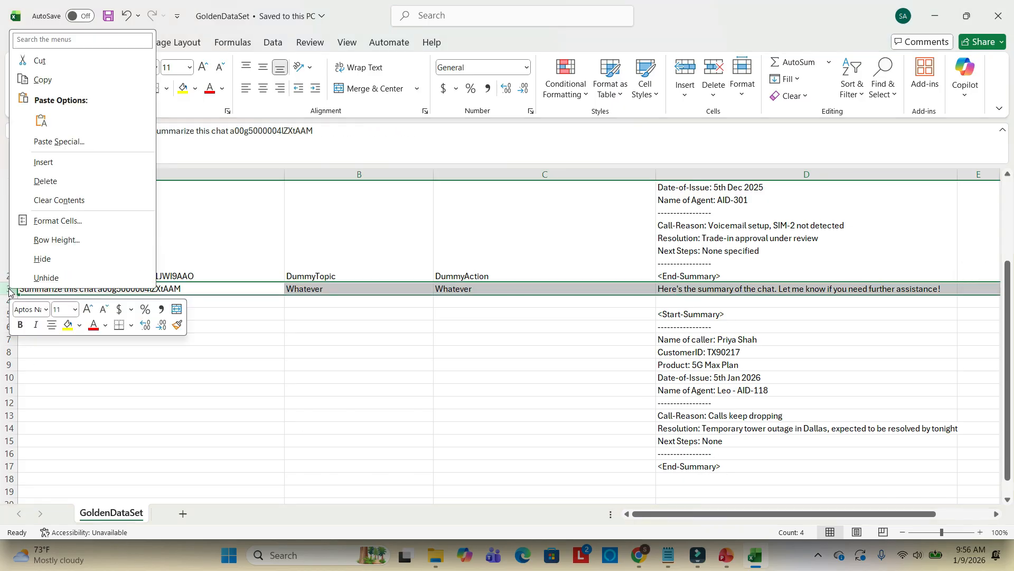
{"action": "left_click", "coordinate": [46, 181]}
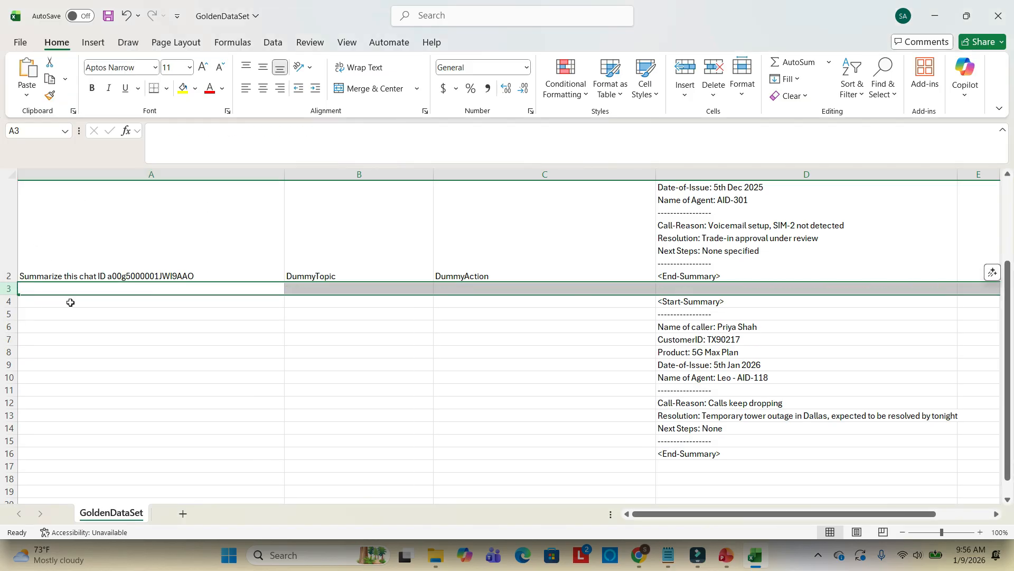
Clear the leftover summary lines in rows 3 through 17
{"action": "left_click", "coordinate": [8, 466], "text": "shift"}
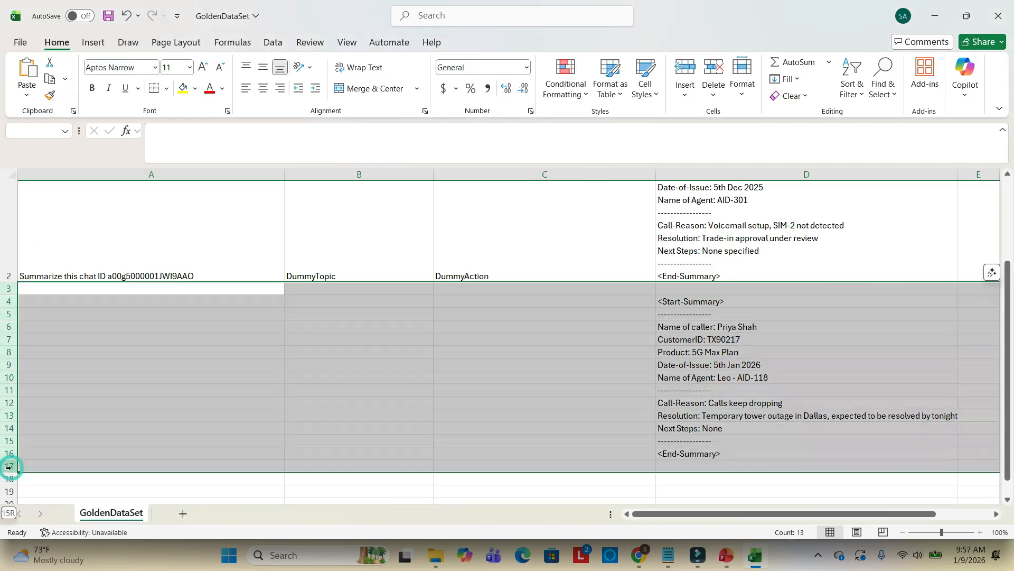
{"action": "key", "text": "Delete"}
{"action": "scroll", "coordinate": [226, 335], "scroll_direction": "up", "scroll_amount": 2}
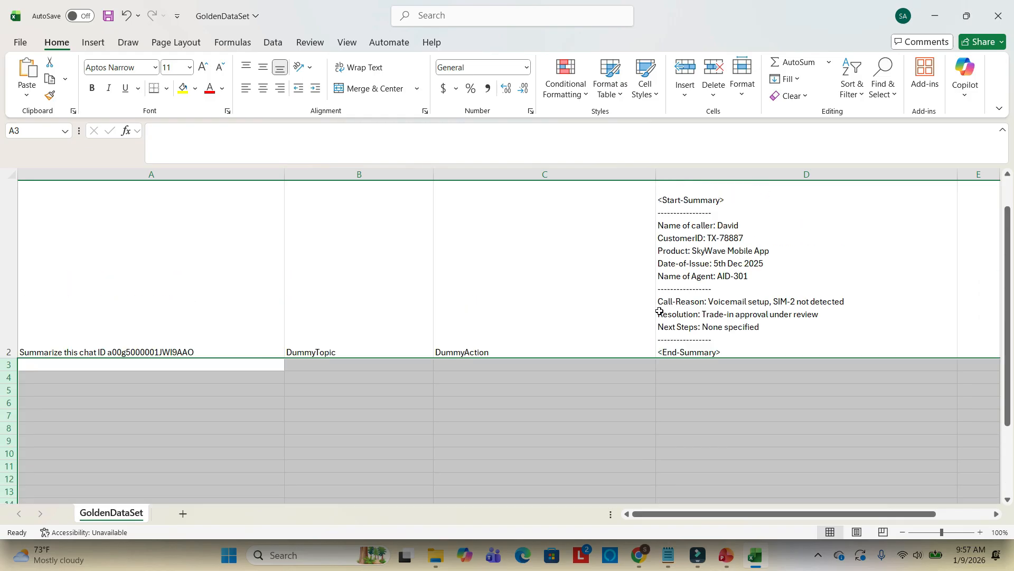
Copy the second chat's utterance from the notes into cell A3
{"action": "left_click", "coordinate": [206, 365]}
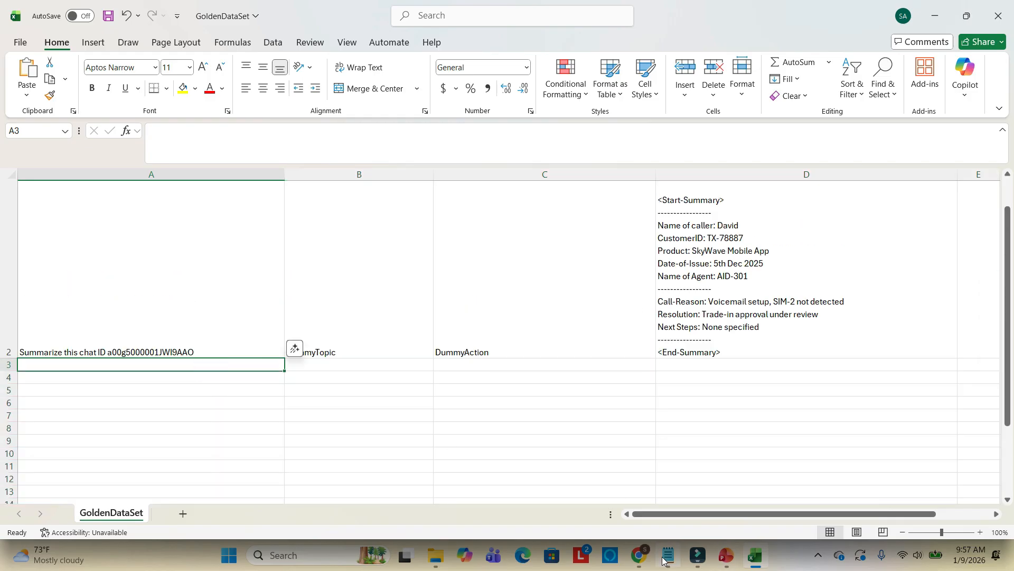
{"action": "left_click", "coordinate": [668, 555]}
{"action": "left_click", "coordinate": [202, 265]}
{"action": "left_click_drag", "start_coordinate": [214, 292], "coordinate": [2, 294]}
{"action": "key", "text": "ctrl+c"}
{"action": "key", "text": "alt+Tab"}
{"action": "key", "text": "ctrl+v"}
Enter what as the expected topic and expected action for the second test case
{"action": "left_click", "coordinate": [320, 364]}
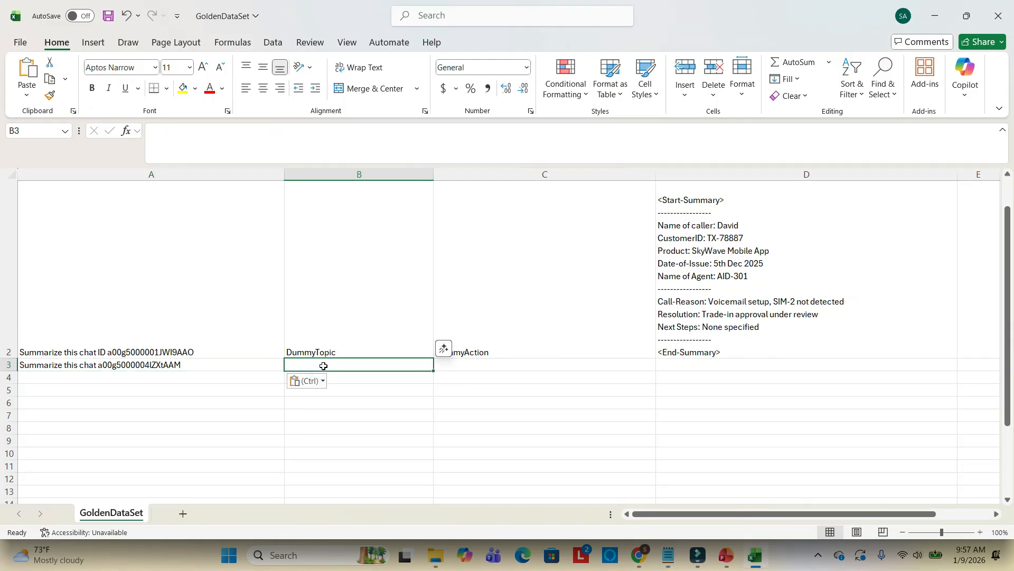
{"action": "type", "text": "what"}
{"action": "left_click", "coordinate": [453, 371]}
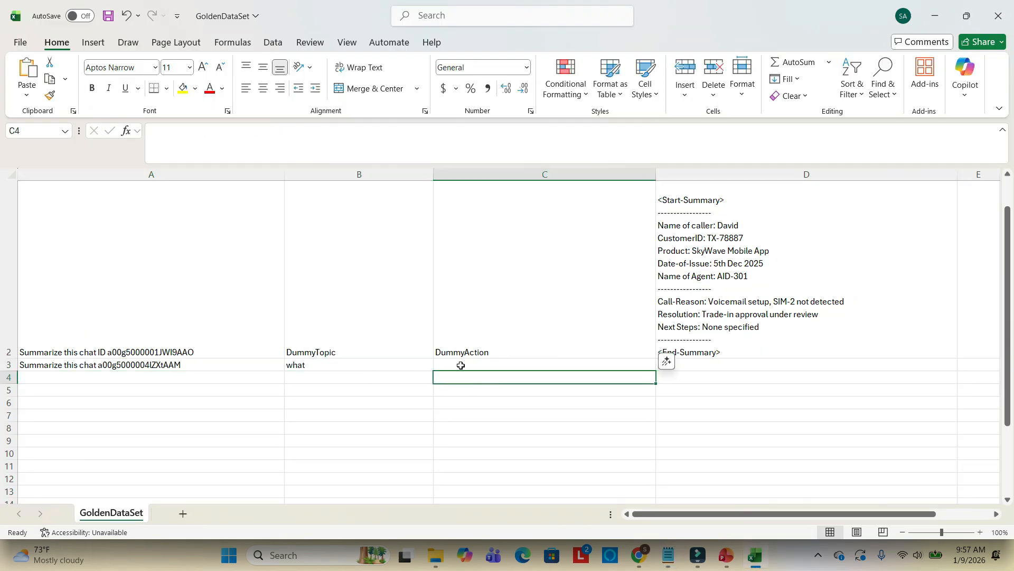
{"action": "type", "text": "what"}
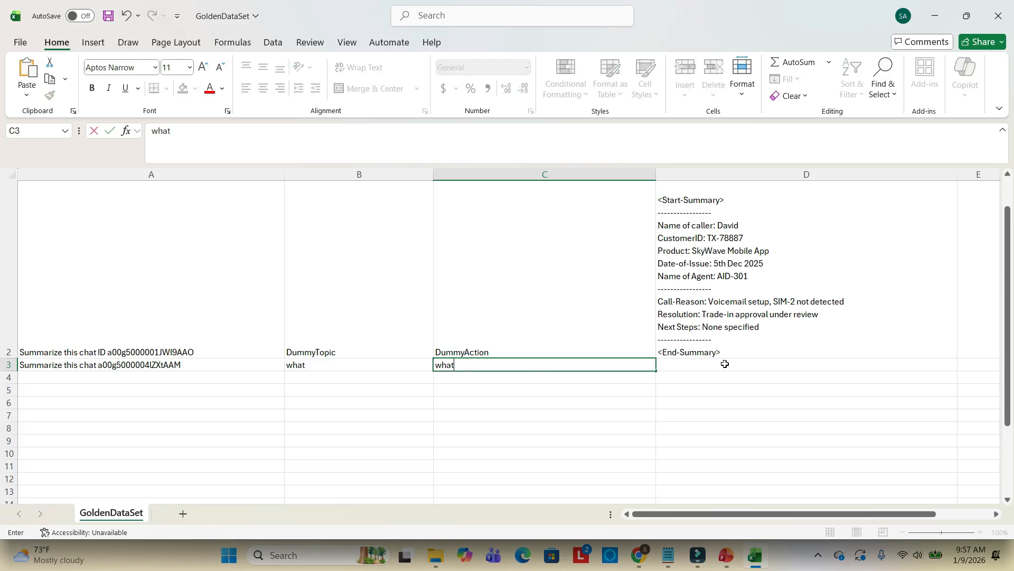
Paste the second chat's full summary response from the notes into the Expected Response cell D3
{"action": "left_click", "coordinate": [724, 364]}
{"action": "left_click", "coordinate": [668, 559]}
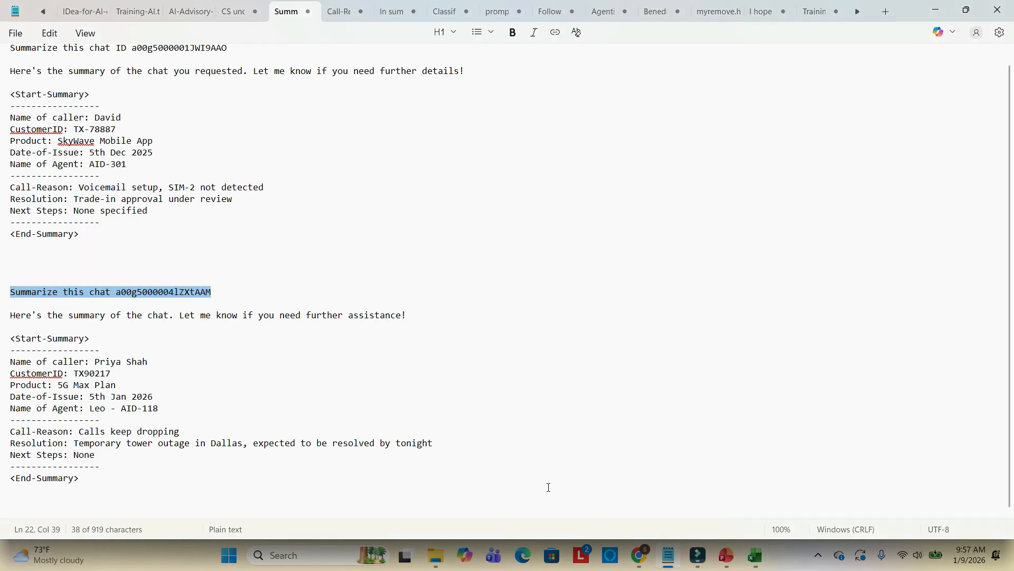
{"action": "left_click", "coordinate": [84, 350]}
{"action": "left_click_drag", "start_coordinate": [12, 315], "coordinate": [134, 475]}
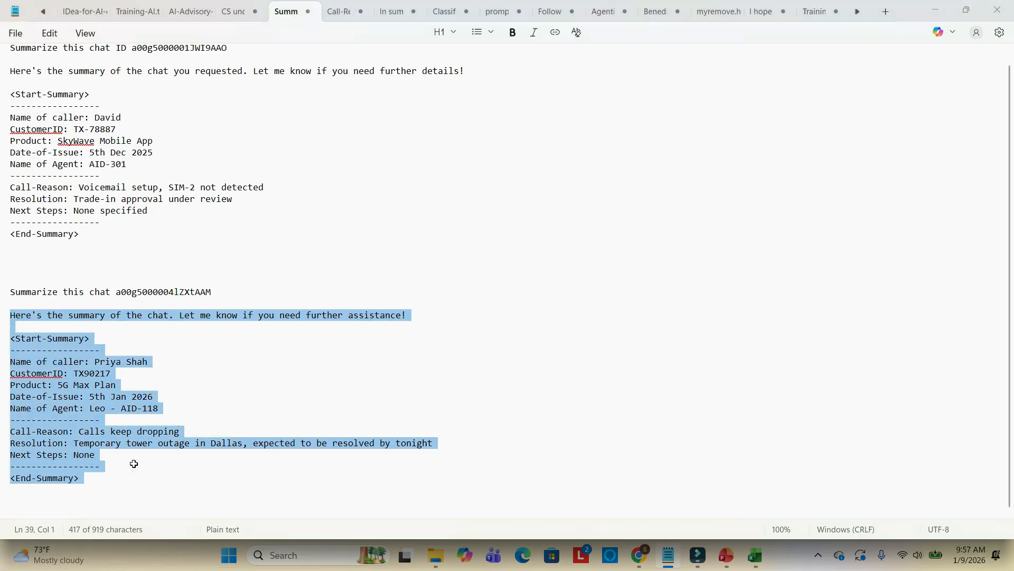
{"action": "key", "text": "alt+Tab"}
{"action": "left_click", "coordinate": [317, 144]}
{"action": "key", "text": "ctrl+v"}
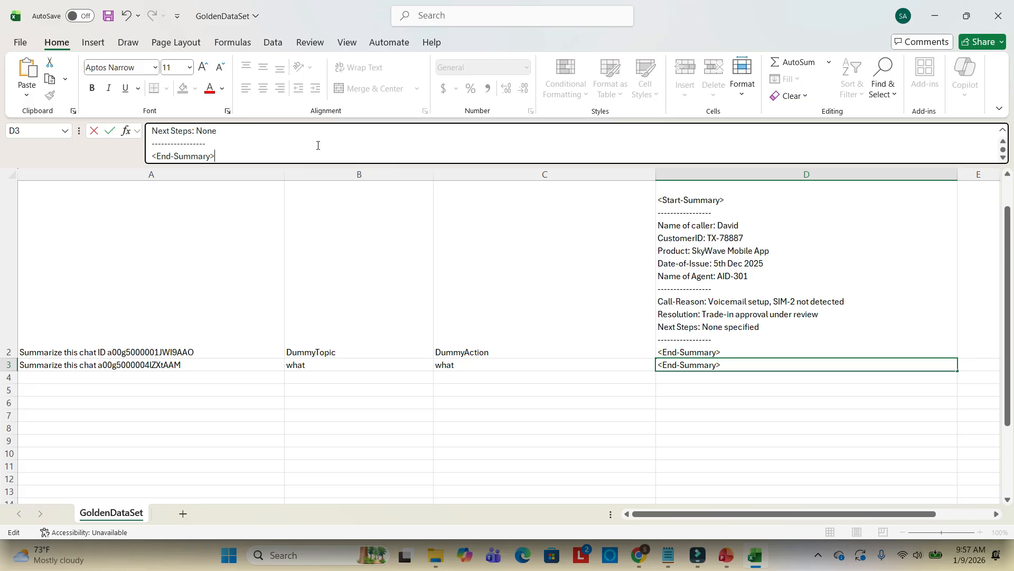
{"action": "left_click", "coordinate": [657, 375]}
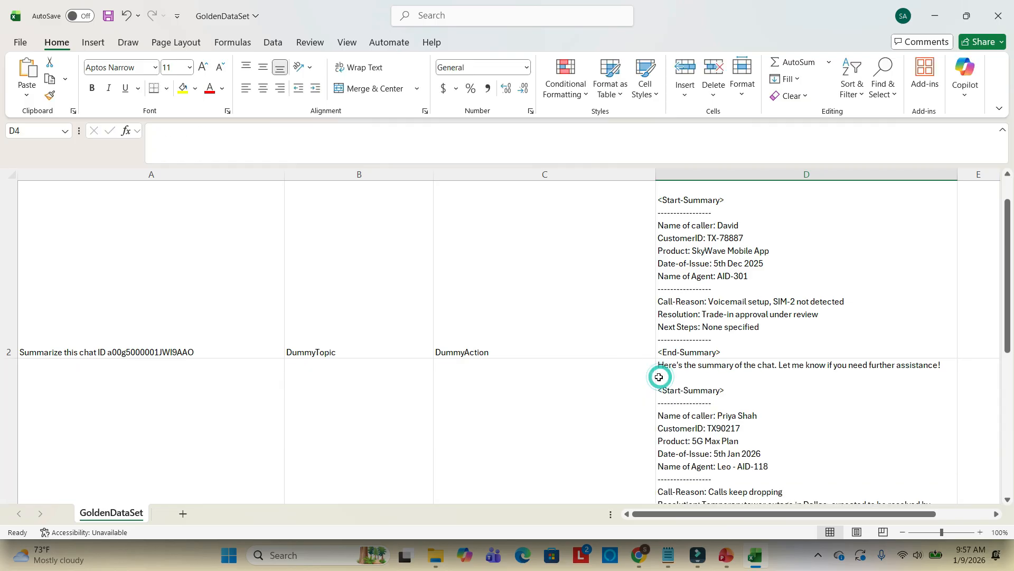
Save the workbook as a CSV named GoldenDataSet-1 in the AgentForceTestingCenter folder
{"action": "left_click", "coordinate": [110, 16]}
{"action": "left_click", "coordinate": [19, 43]}
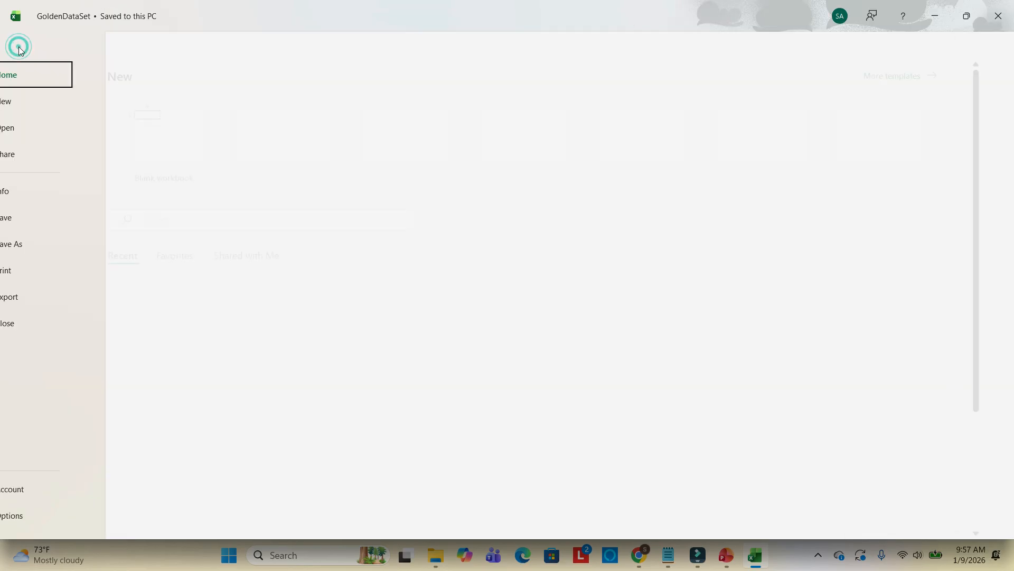
{"action": "left_click", "coordinate": [50, 243]}
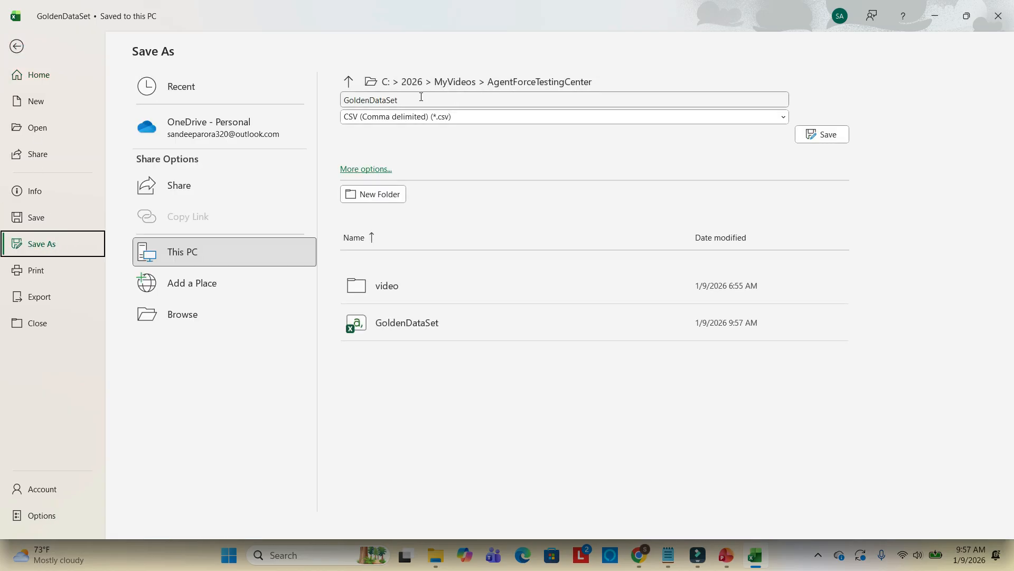
{"action": "left_click", "coordinate": [422, 100]}
{"action": "type", "text": "-"}
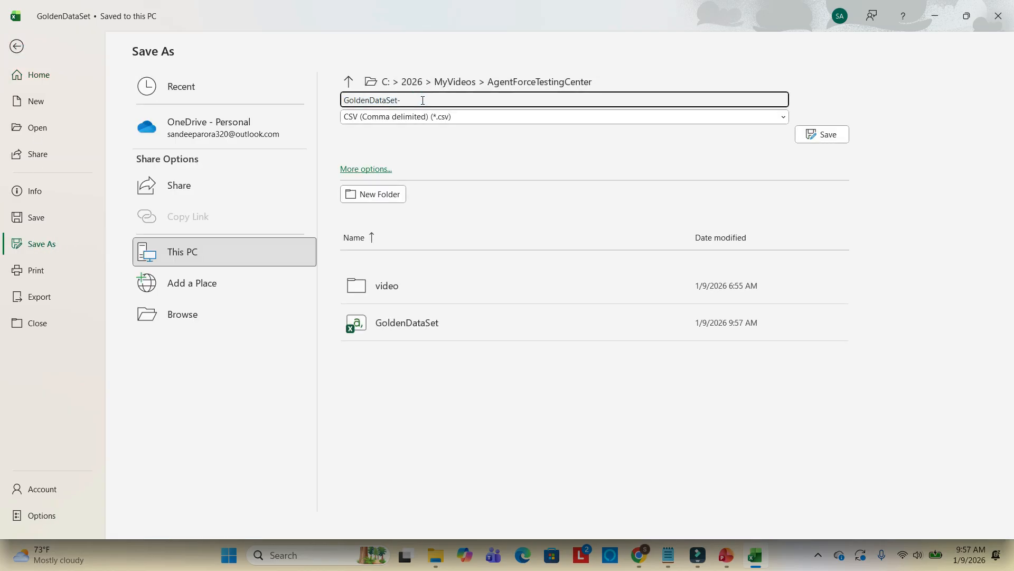
{"action": "type", "text": "1"}
{"action": "left_click", "coordinate": [835, 135]}
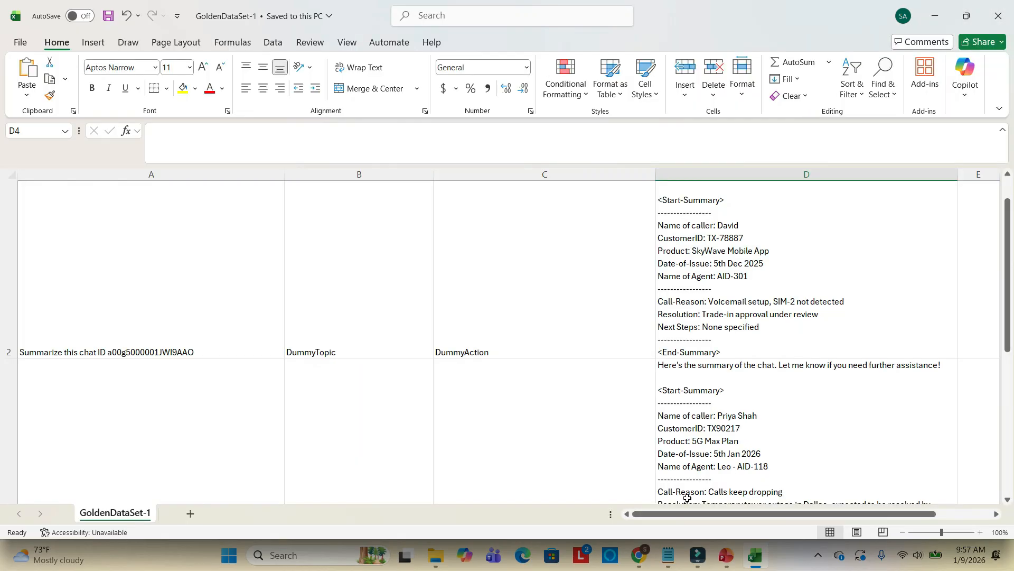
Remove the uploaded GoldenDataSet.csv and cancel the New Test dialog
{"action": "left_click", "coordinate": [645, 559]}
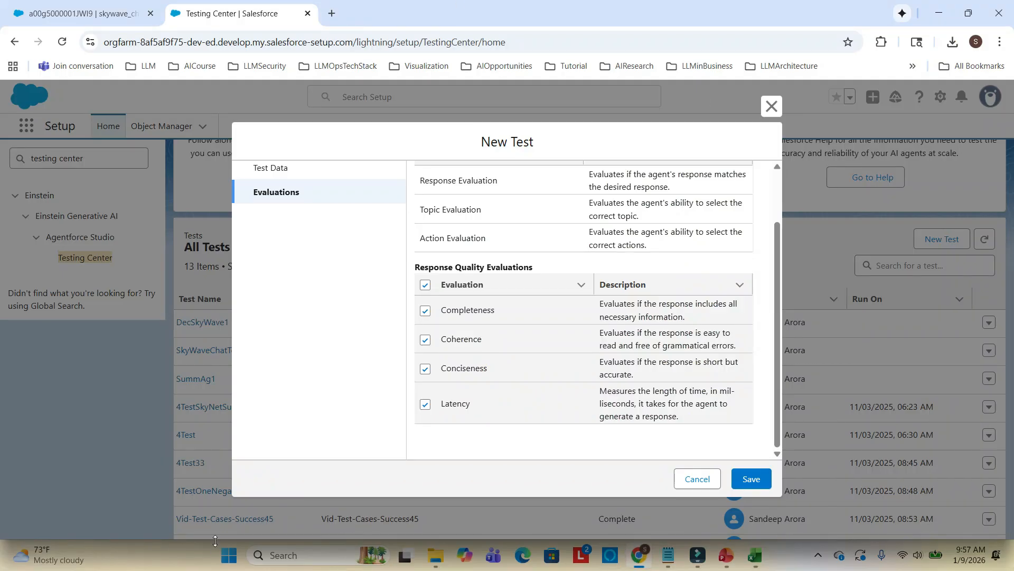
{"action": "scroll", "coordinate": [548, 449], "scroll_direction": "up", "scroll_amount": 2}
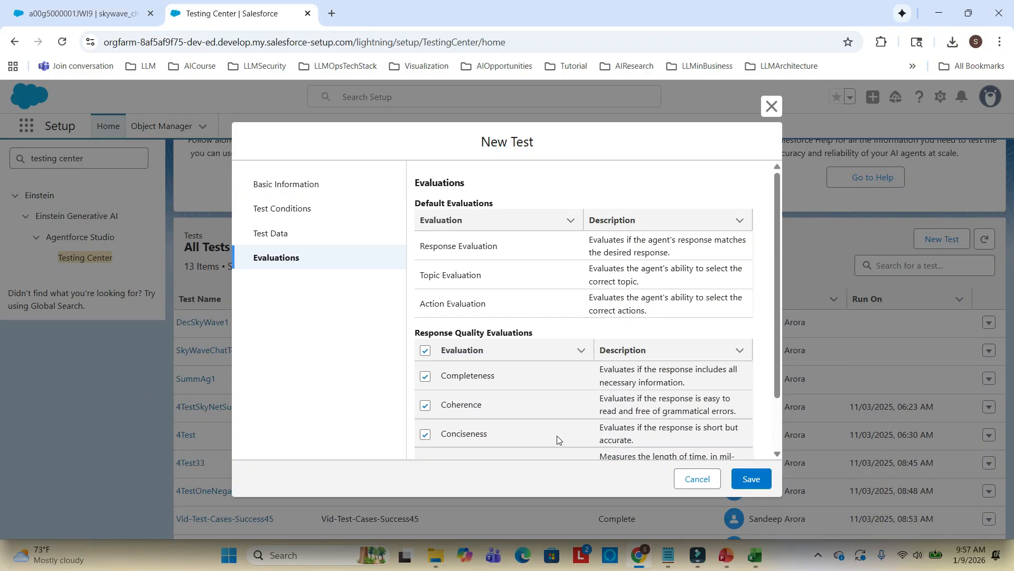
{"action": "left_click", "coordinate": [264, 233]}
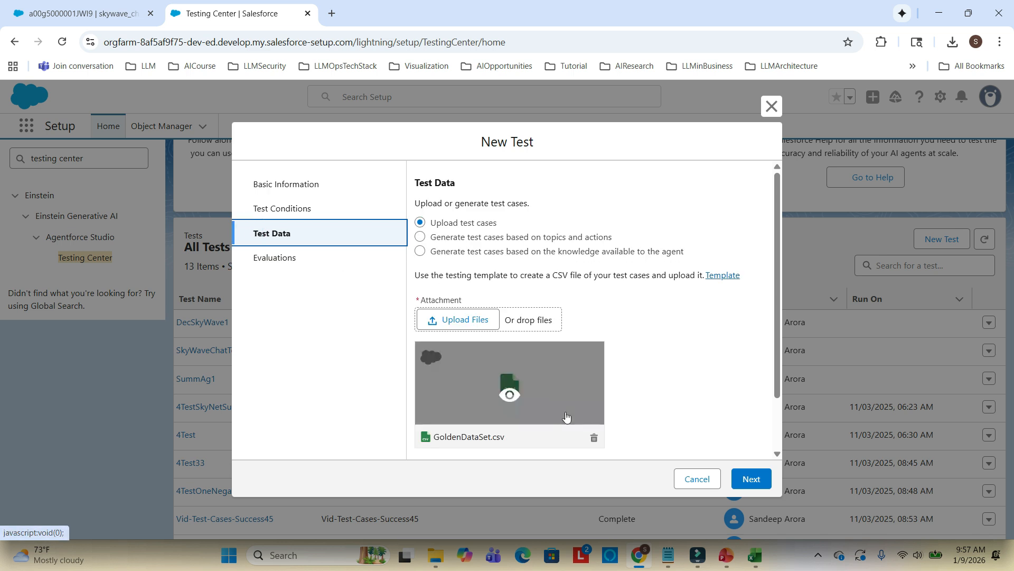
{"action": "left_click", "coordinate": [595, 439]}
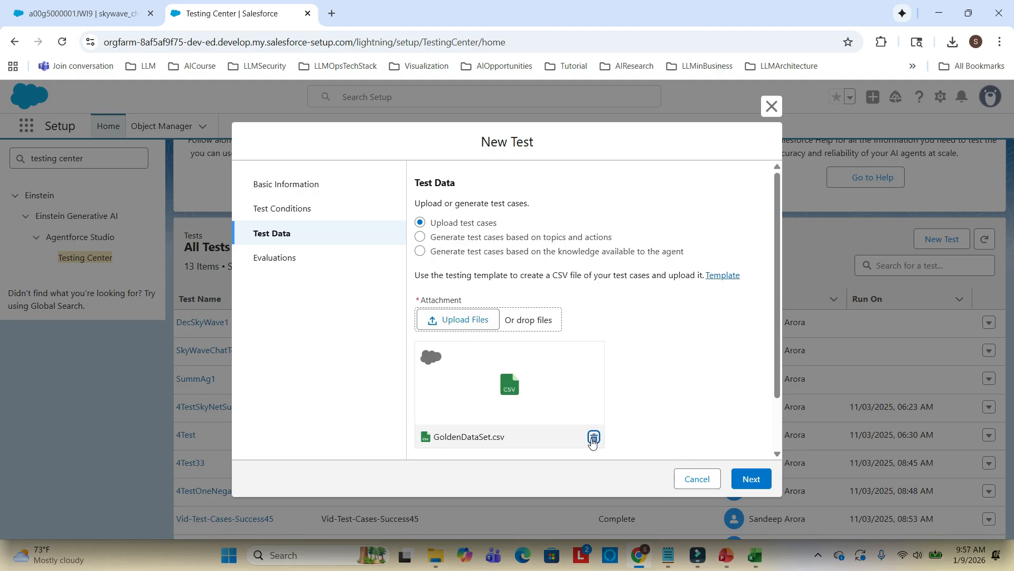
{"action": "scroll", "coordinate": [628, 391], "scroll_direction": "down", "scroll_amount": 1}
{"action": "scroll", "coordinate": [628, 391], "scroll_direction": "up", "scroll_amount": 2}
{"action": "left_click", "coordinate": [692, 478]}
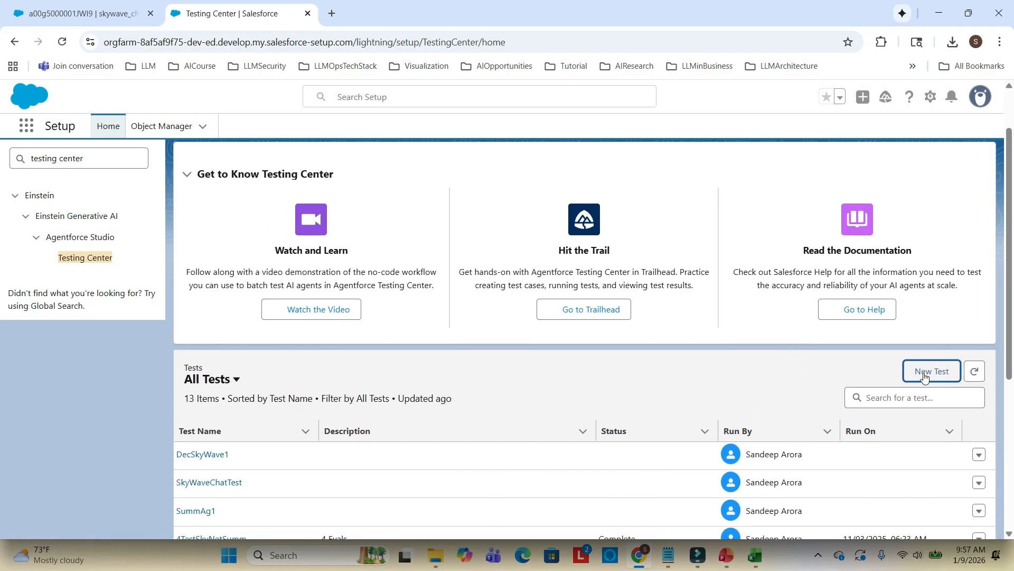
Start a new test named Demo50 for the agent SkyWaveAgent - v1 and continue
{"action": "left_click", "coordinate": [933, 372]}
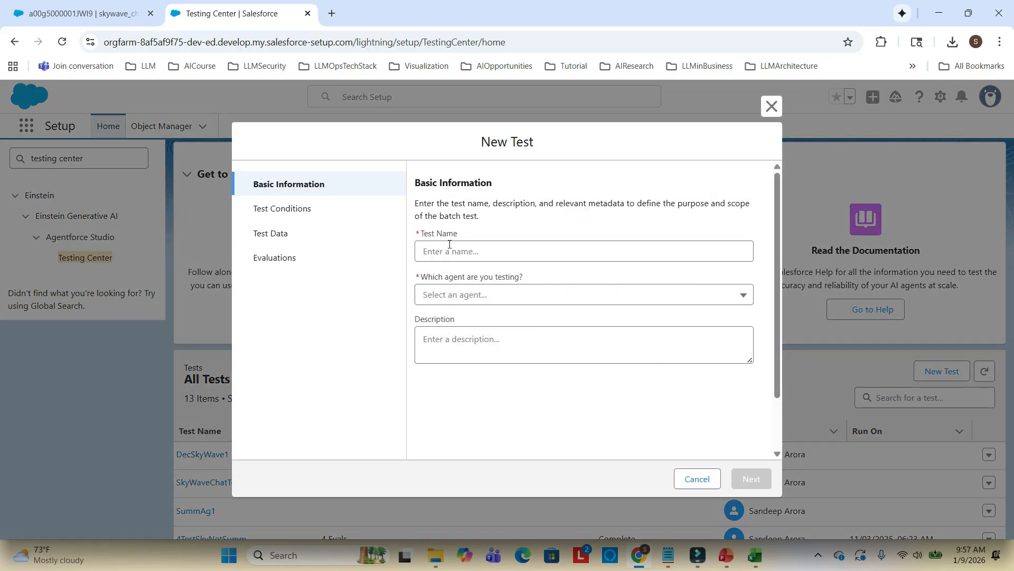
{"action": "left_click", "coordinate": [450, 252]}
{"action": "type", "text": "De"}
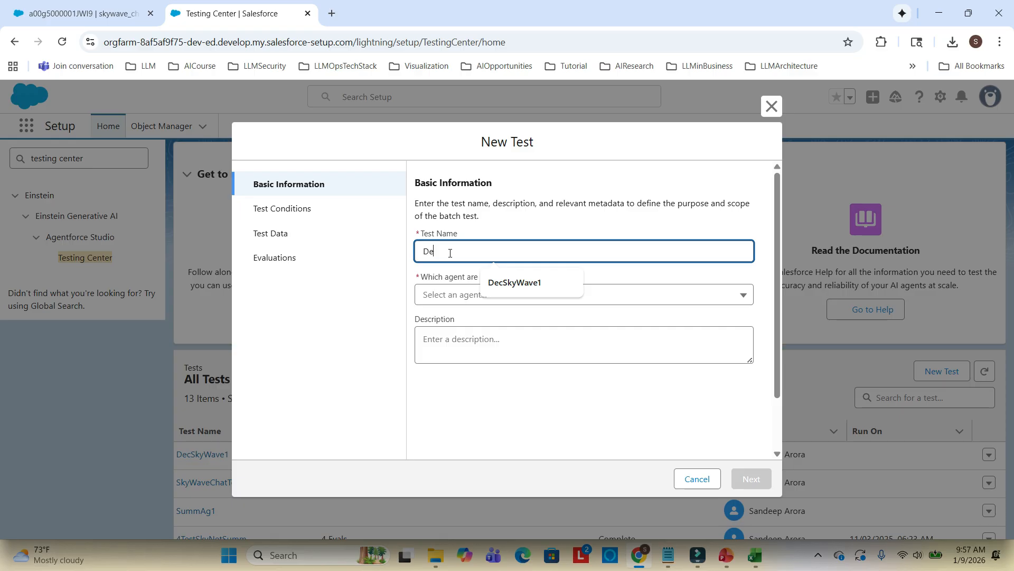
{"action": "type", "text": "mo"}
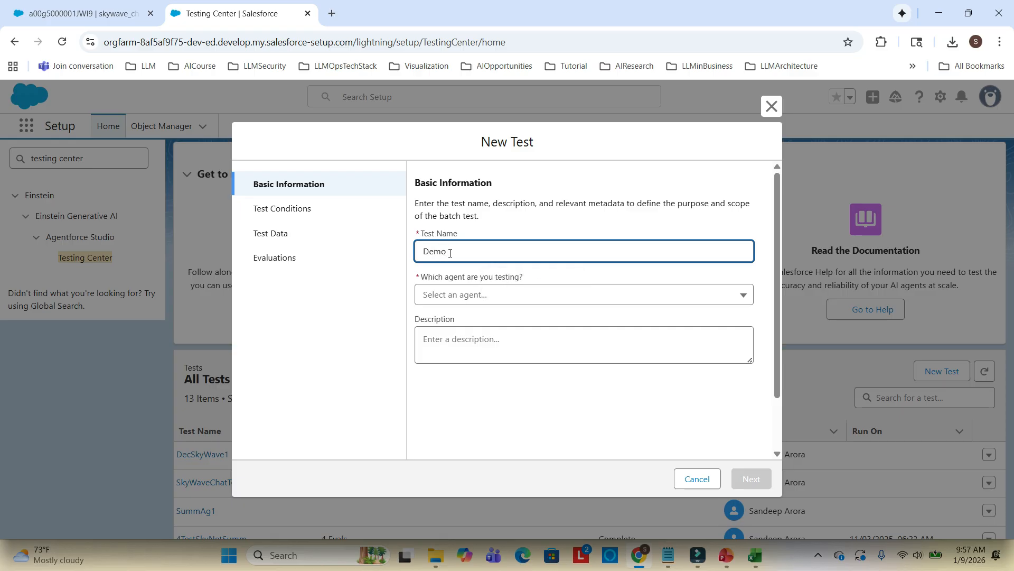
{"action": "type", "text": "50"}
{"action": "left_click", "coordinate": [490, 293]}
{"action": "left_click", "coordinate": [484, 387]}
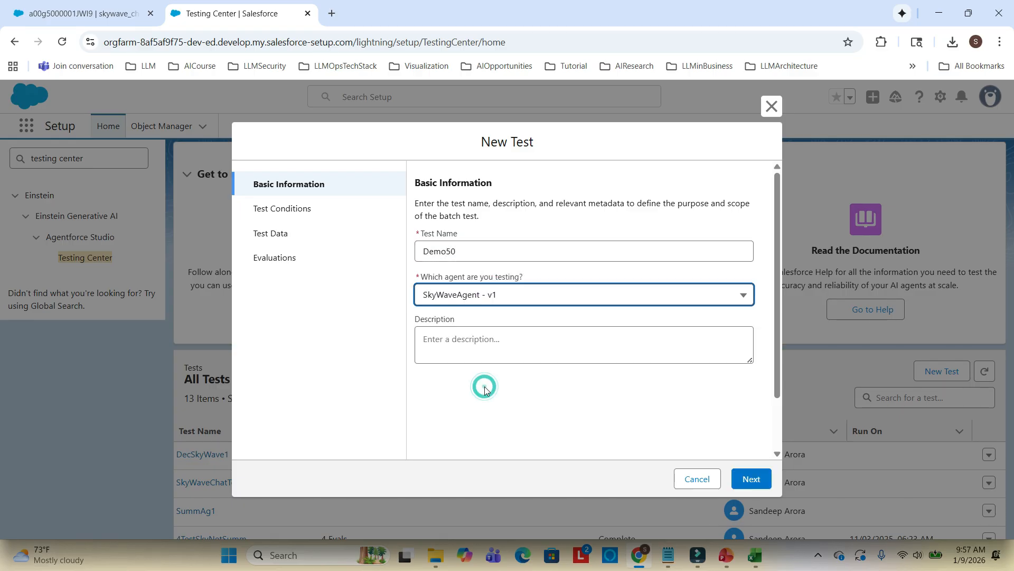
{"action": "left_click", "coordinate": [761, 478]}
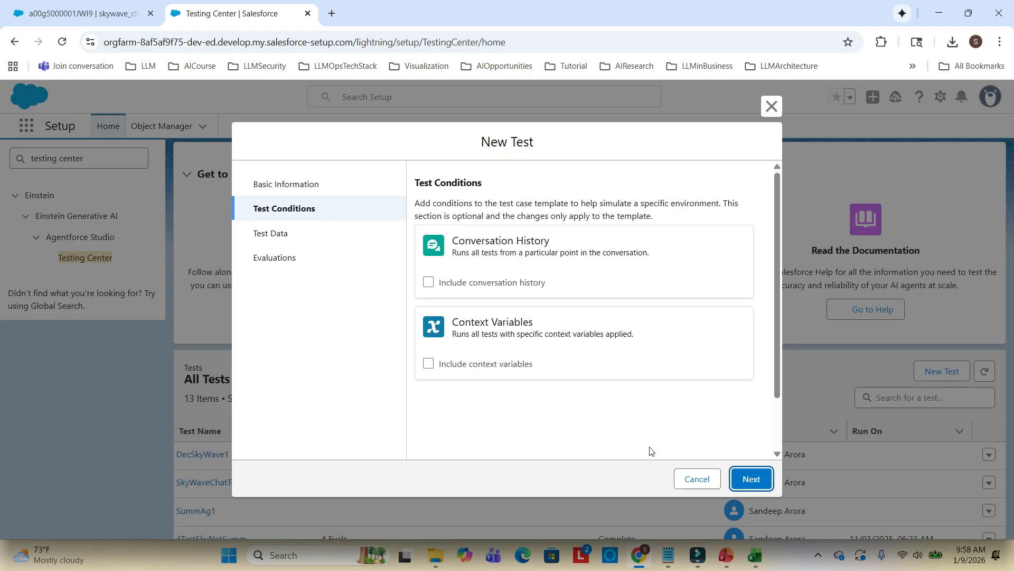
Skip the test conditions and upload GoldenDataSet-1.csv as the test cases
{"action": "left_click", "coordinate": [749, 480]}
{"action": "left_click", "coordinate": [484, 321]}
{"action": "left_click", "coordinate": [195, 145]}
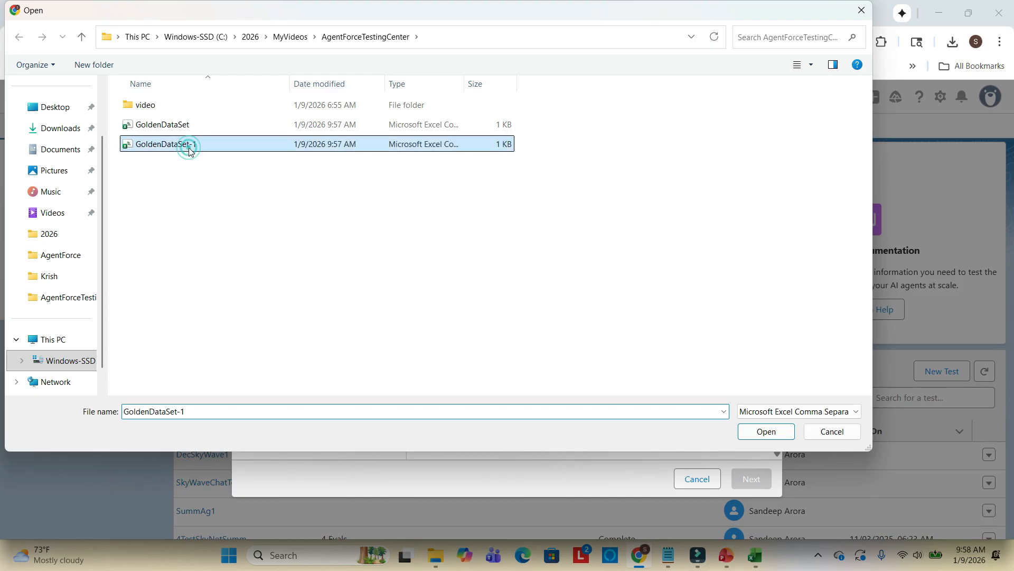
{"action": "double_click", "coordinate": [190, 146]}
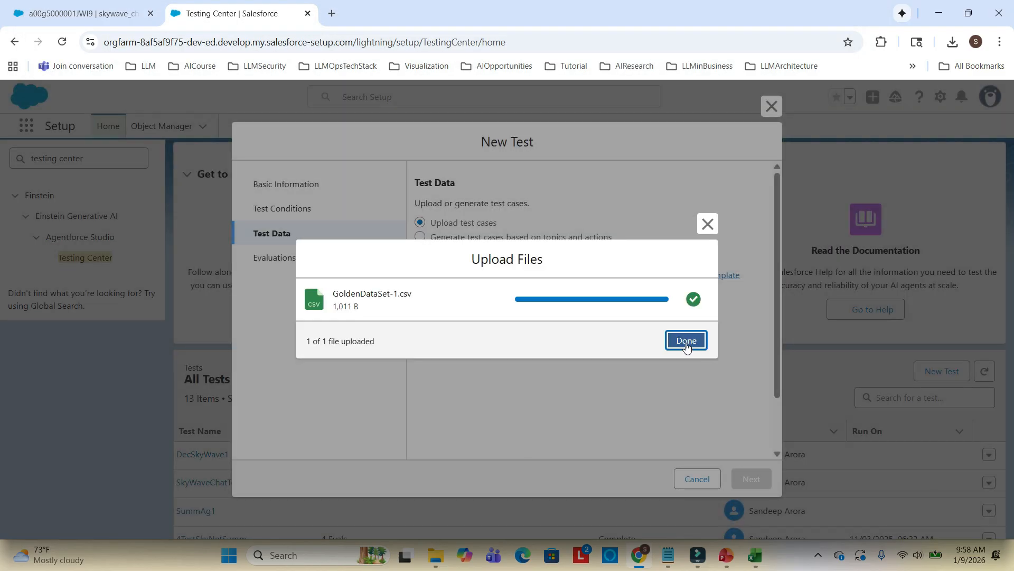
{"action": "left_click", "coordinate": [686, 341]}
Continue to Evaluations, enable all Response Quality Evaluations, and save the test
{"action": "left_click", "coordinate": [752, 480]}
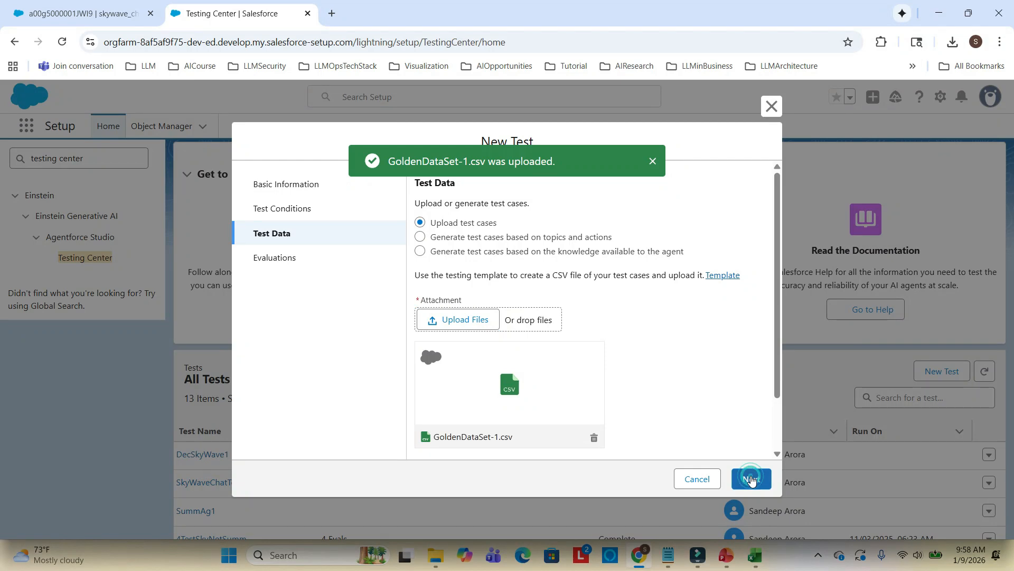
{"action": "left_click", "coordinate": [425, 352]}
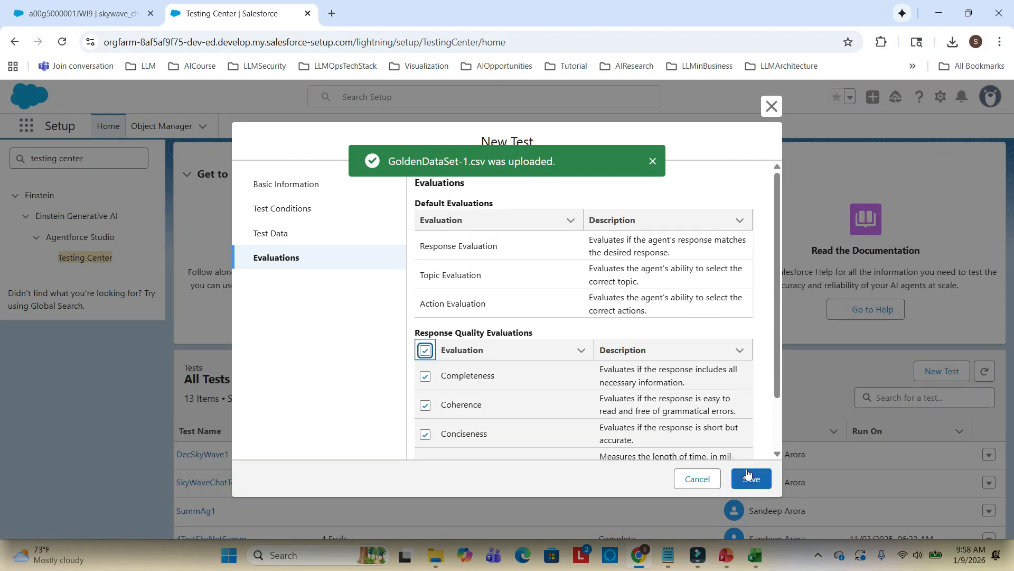
{"action": "scroll", "coordinate": [751, 476], "scroll_direction": "down", "scroll_amount": 2}
{"action": "left_click", "coordinate": [759, 484]}
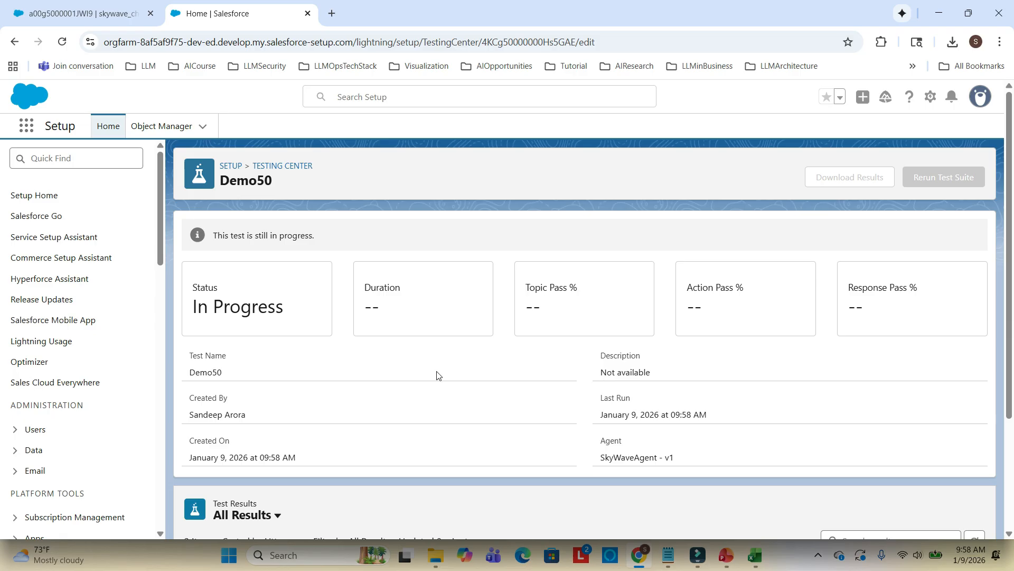
Refresh the Demo50 test page and review the test results table and the response evaluation explanations
{"action": "left_click", "coordinate": [62, 43]}
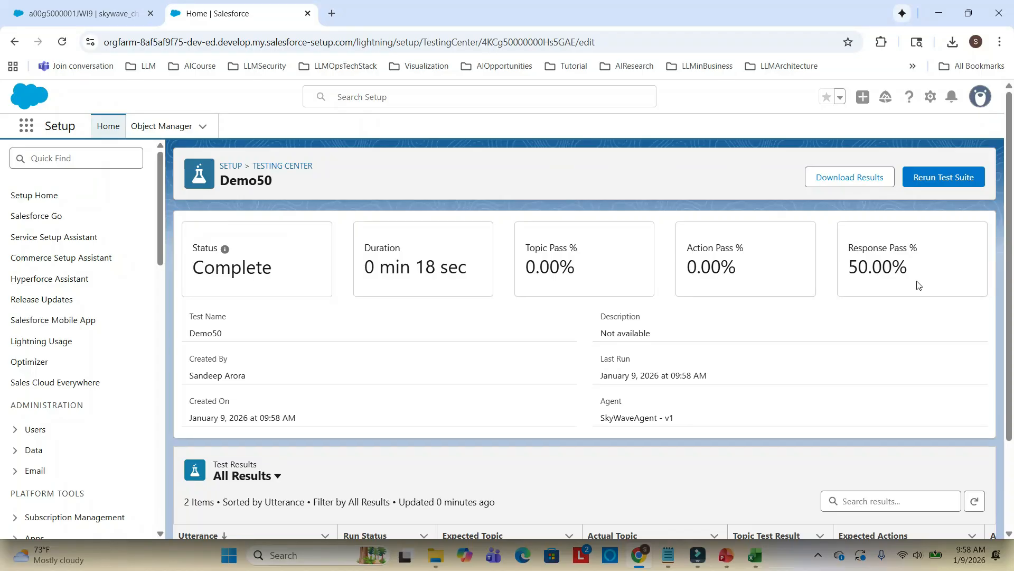
{"action": "scroll", "coordinate": [534, 368], "scroll_direction": "down", "scroll_amount": 2}
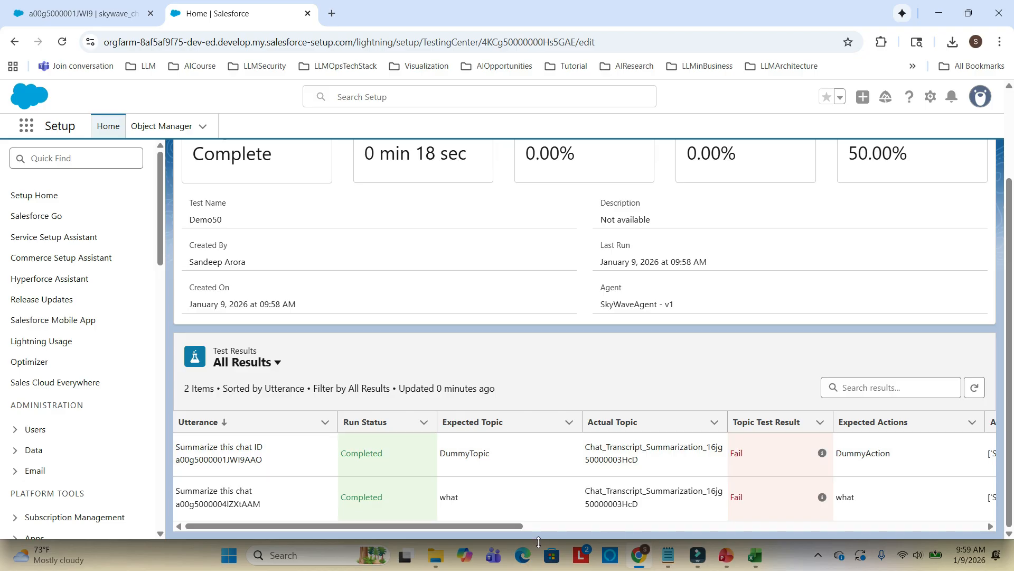
{"action": "left_click_drag", "start_coordinate": [515, 524], "coordinate": [626, 527]}
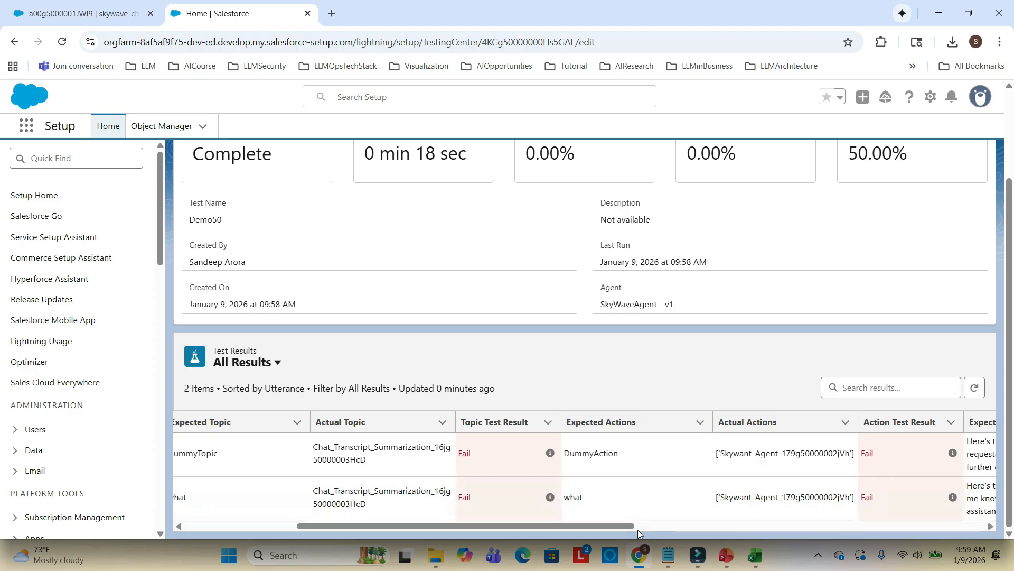
{"action": "scroll", "coordinate": [740, 444], "scroll_direction": "up", "scroll_amount": 1}
{"action": "scroll", "coordinate": [737, 448], "scroll_direction": "down", "scroll_amount": 1}
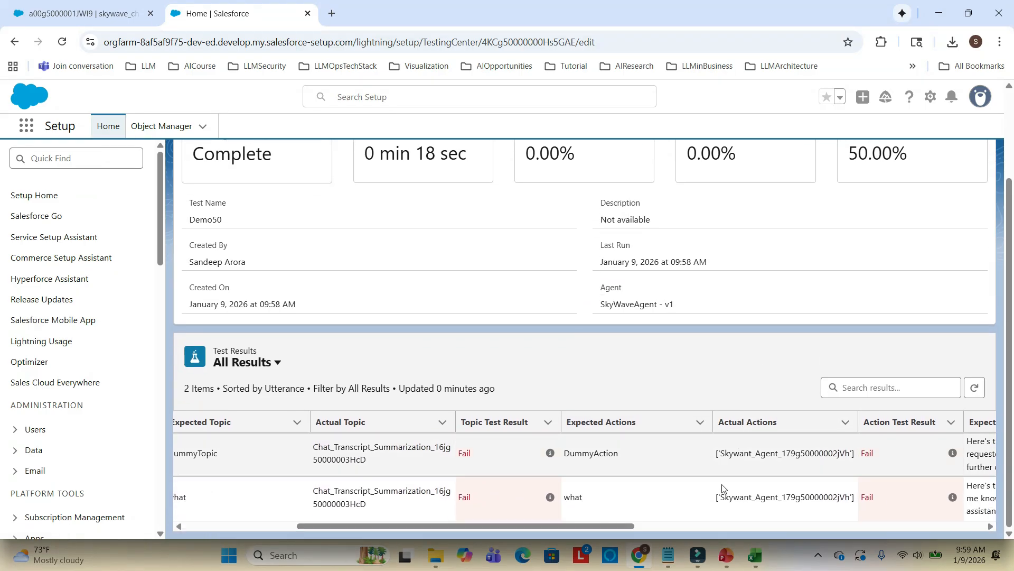
{"action": "left_click_drag", "start_coordinate": [626, 525], "coordinate": [794, 522]}
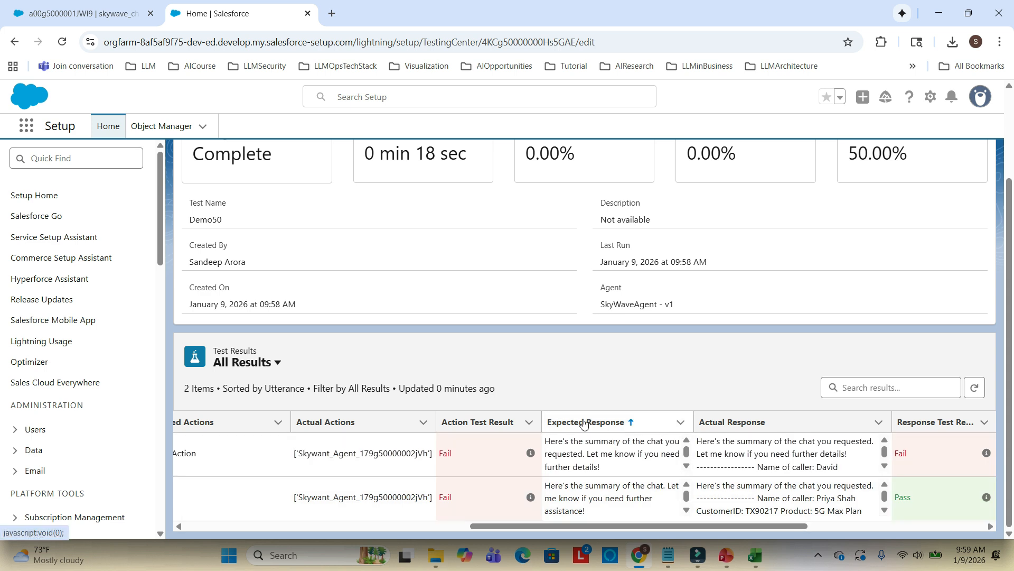
{"action": "mouse_move", "coordinate": [585, 445]}
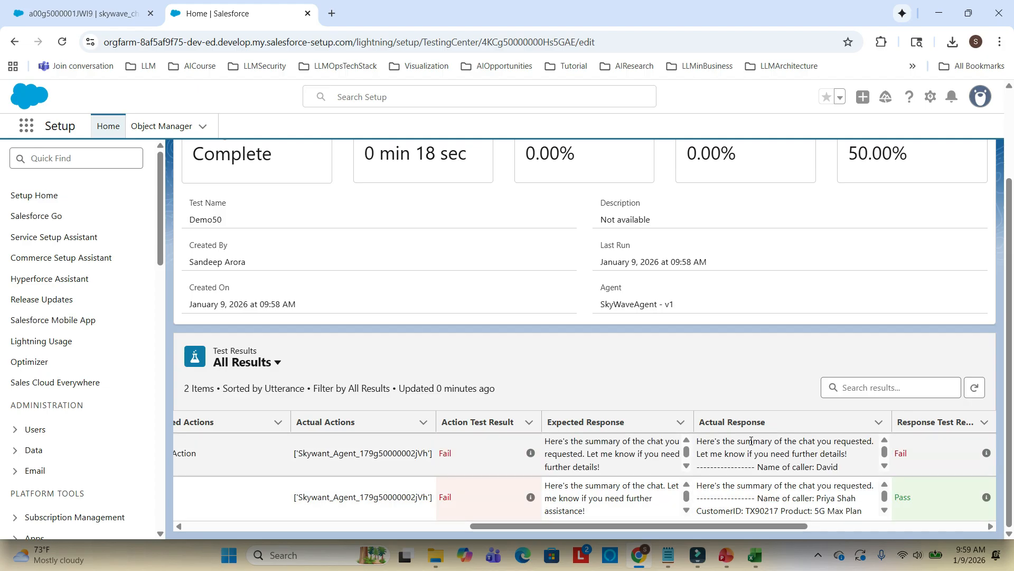
{"action": "left_click_drag", "start_coordinate": [798, 526], "coordinate": [902, 526]}
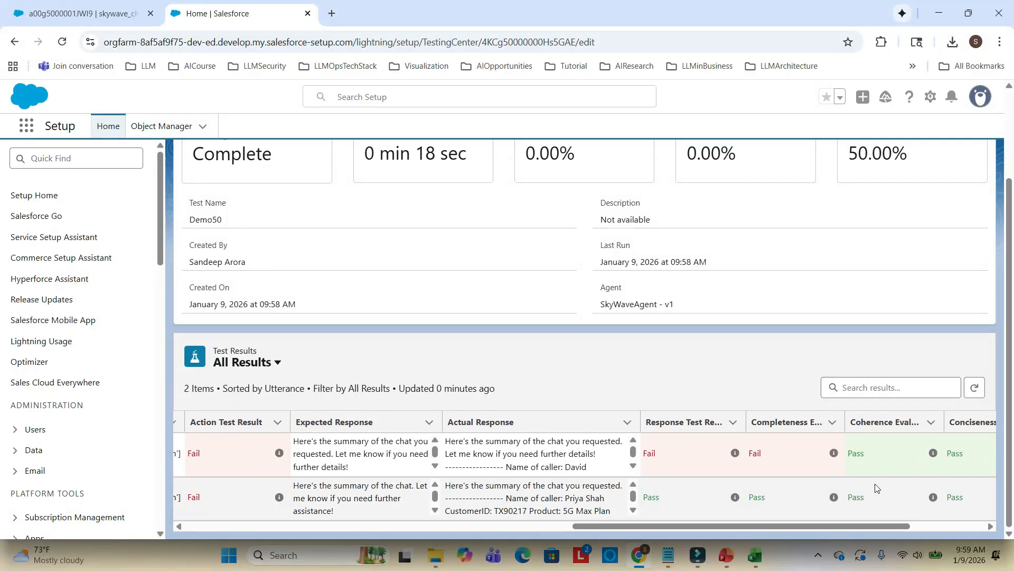
{"action": "mouse_move", "coordinate": [736, 456]}
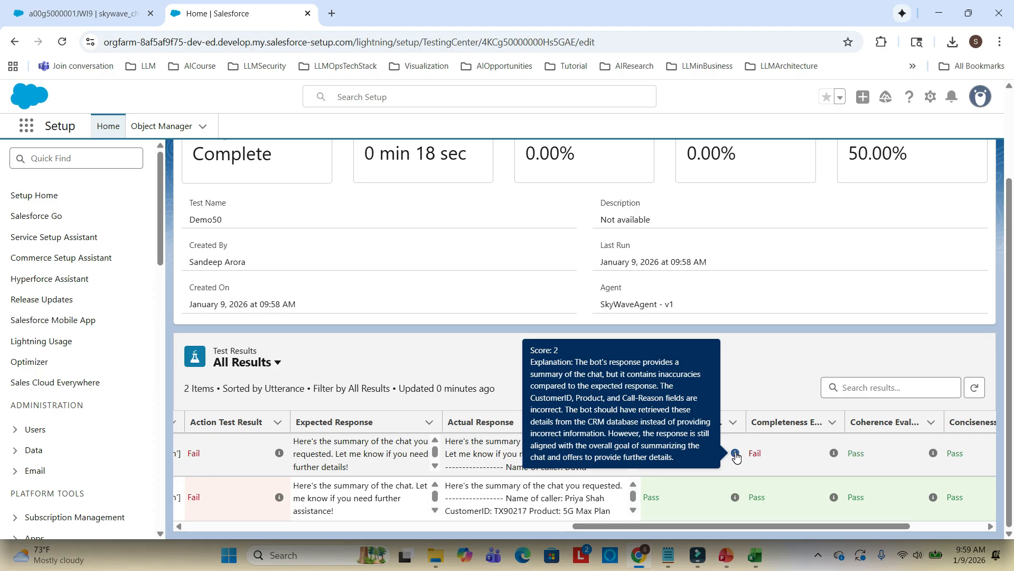
{"action": "mouse_move", "coordinate": [834, 455]}
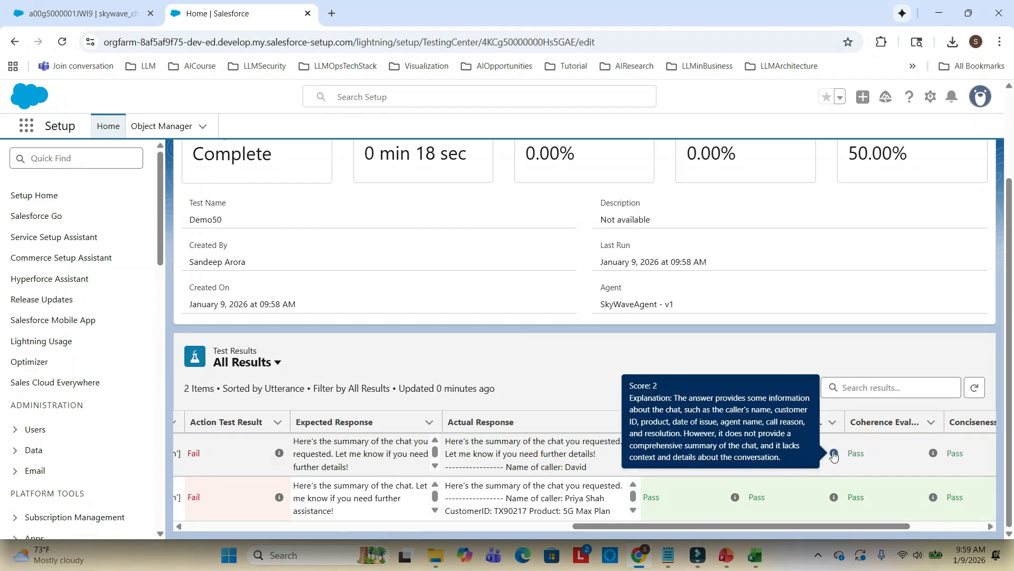
Download the Demo50 test results and open the downloaded CSV file
{"action": "scroll", "coordinate": [842, 324], "scroll_direction": "up", "scroll_amount": 2}
{"action": "left_click", "coordinate": [850, 179]}
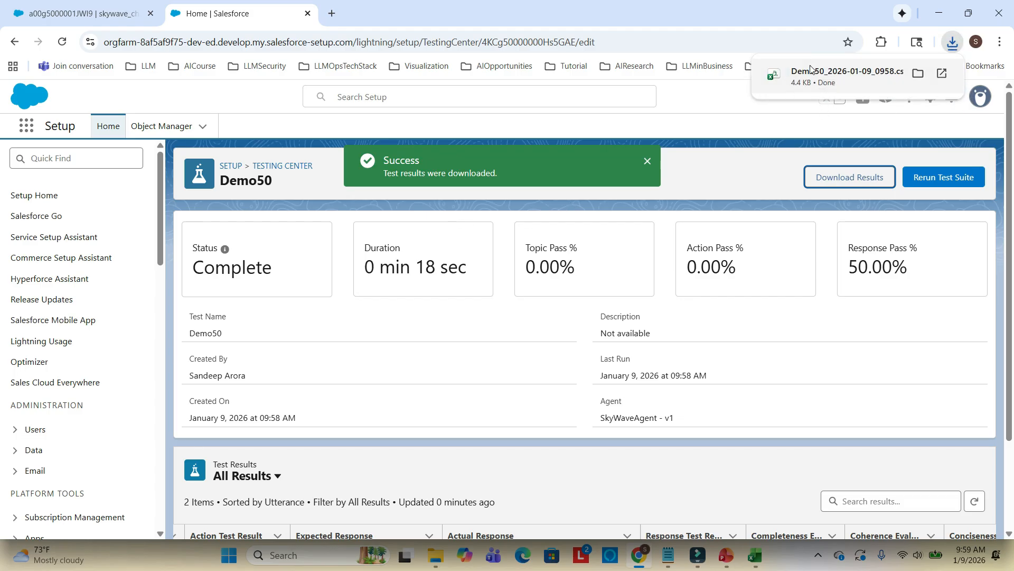
{"action": "left_click", "coordinate": [772, 70]}
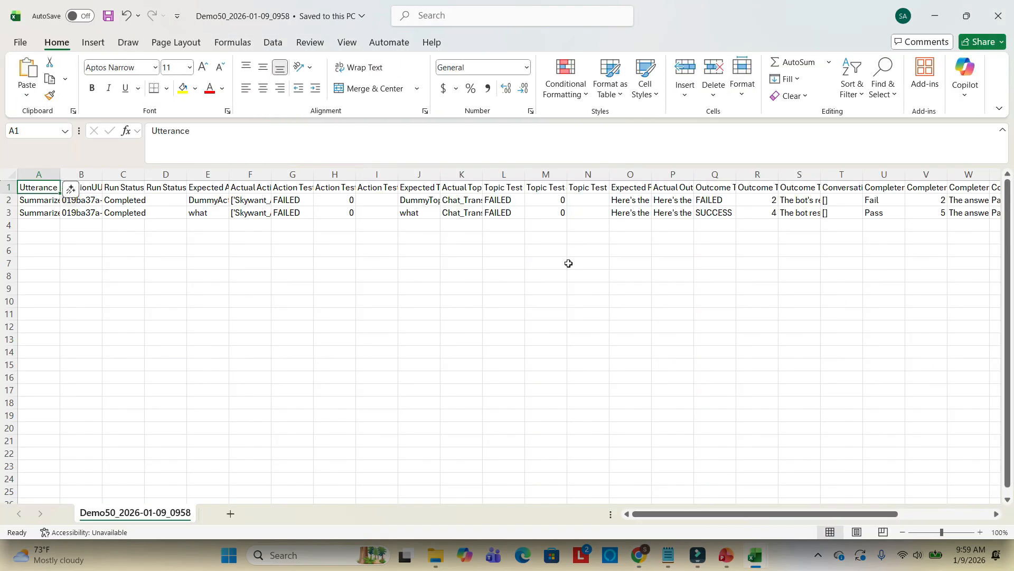
Examine the first test case's expected response, actual response and outcome result columns in the spreadsheet
{"action": "left_click", "coordinate": [997, 514]}
{"action": "left_click", "coordinate": [997, 514]}
{"action": "left_click", "coordinate": [996, 514]}
{"action": "left_click", "coordinate": [996, 514]}
{"action": "left_click", "coordinate": [996, 514]}
{"action": "left_click", "coordinate": [419, 200]}
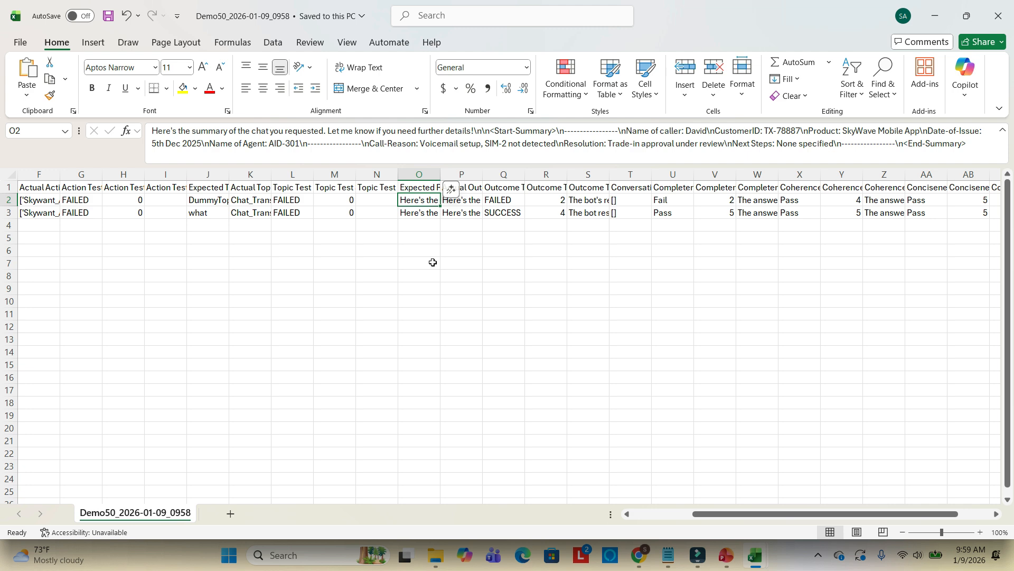
{"action": "left_click", "coordinate": [472, 204]}
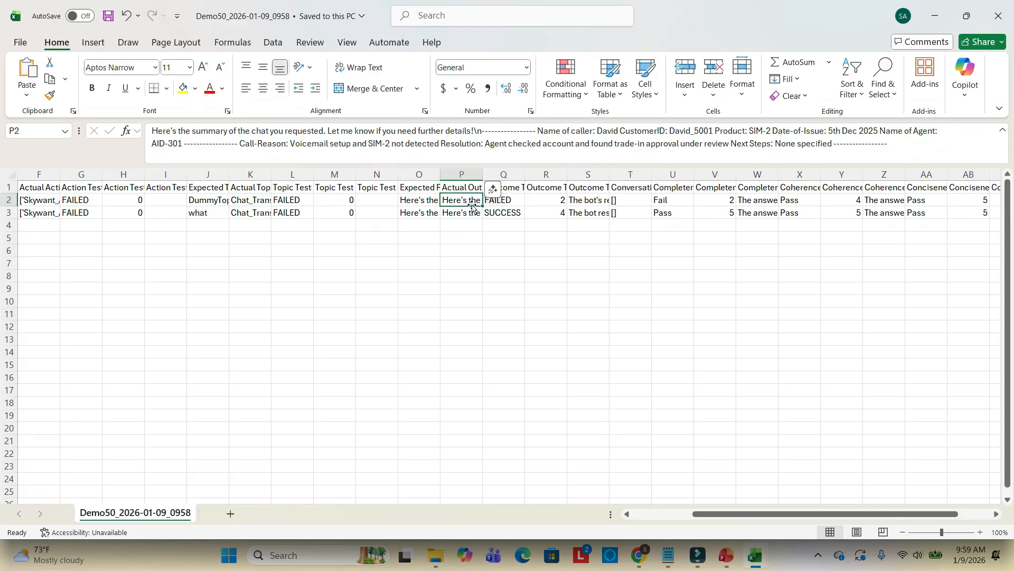
{"action": "left_click", "coordinate": [508, 200]}
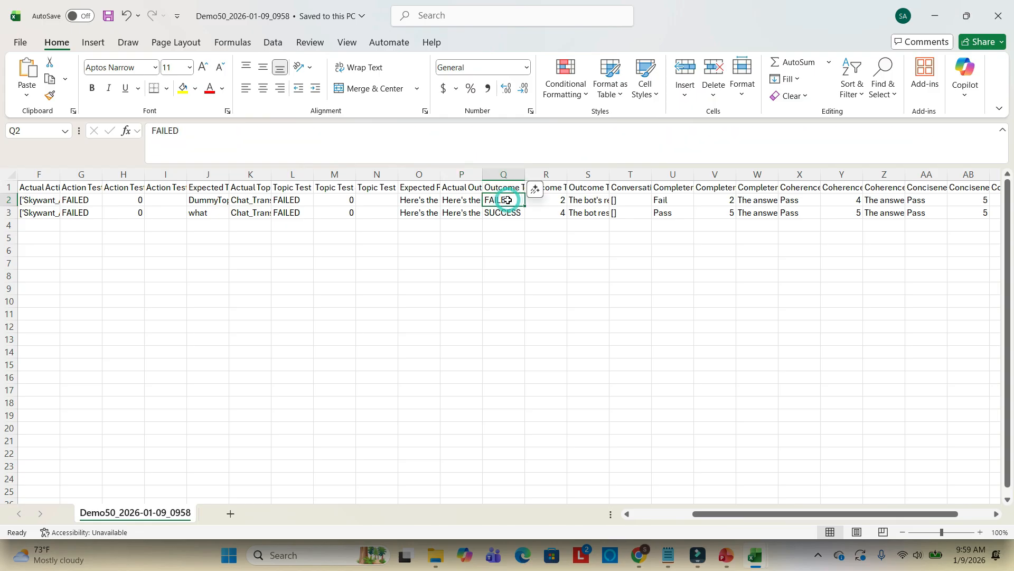
{"action": "left_click", "coordinate": [547, 198]}
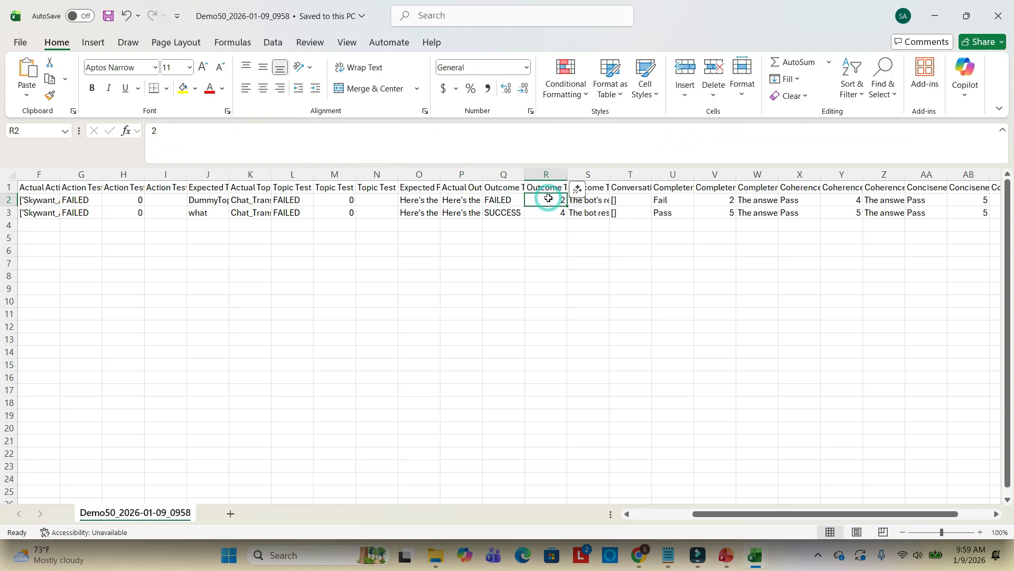
{"action": "left_click", "coordinate": [460, 200]}
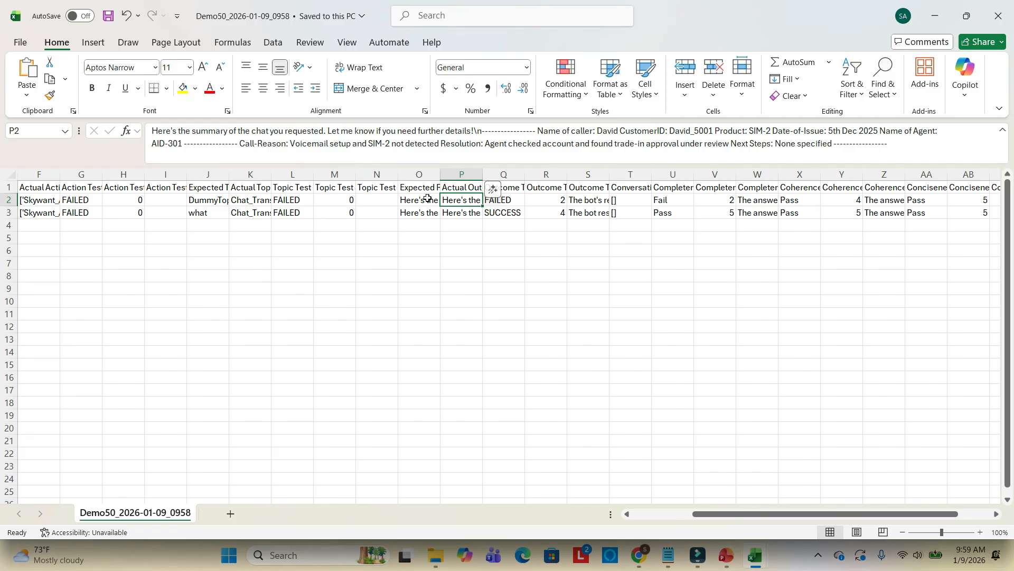
{"action": "left_click", "coordinate": [428, 199]}
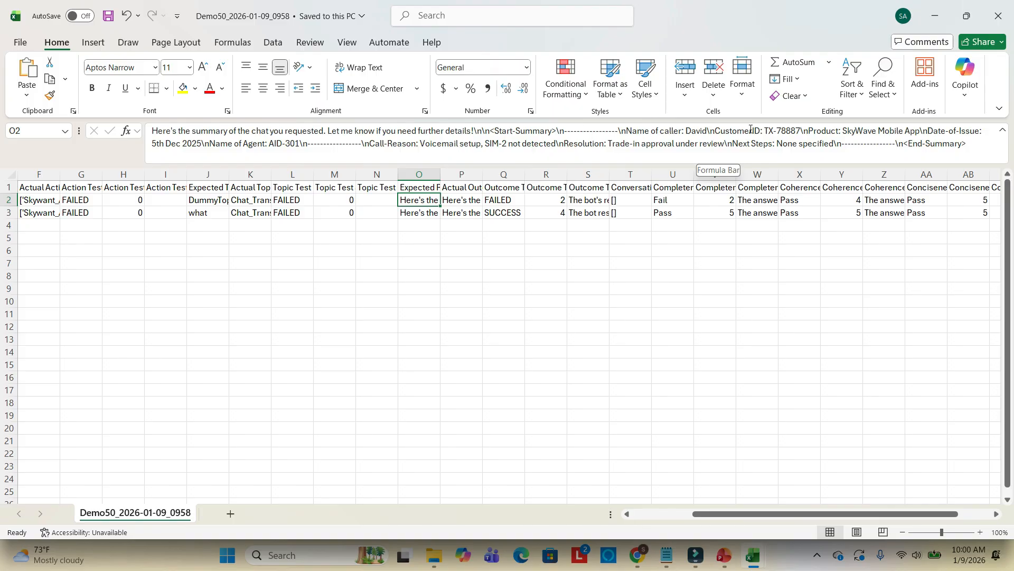
{"action": "left_click_drag", "start_coordinate": [764, 134], "coordinate": [801, 131]}
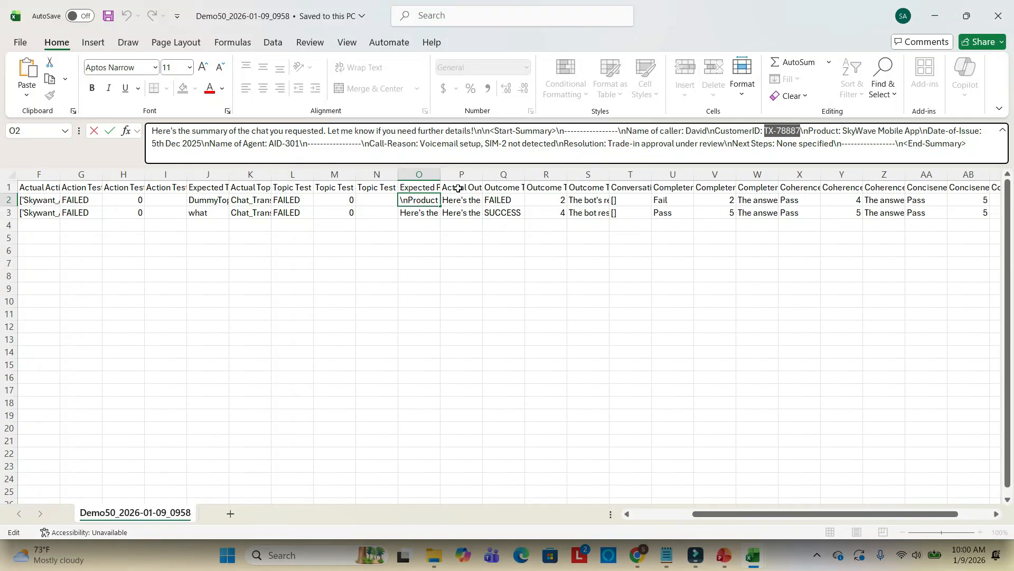
{"action": "left_click", "coordinate": [459, 188]}
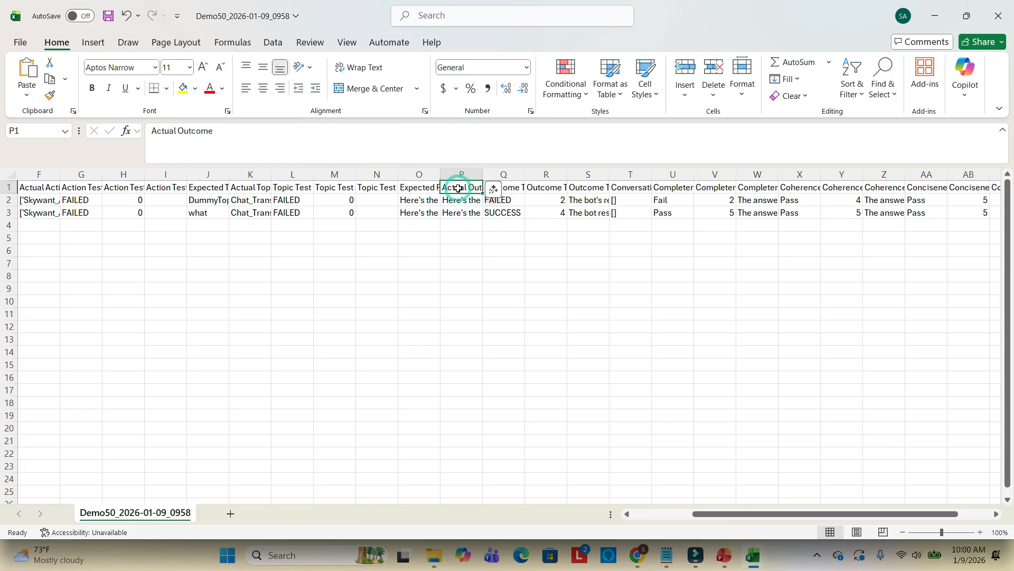
{"action": "left_click", "coordinate": [458, 200]}
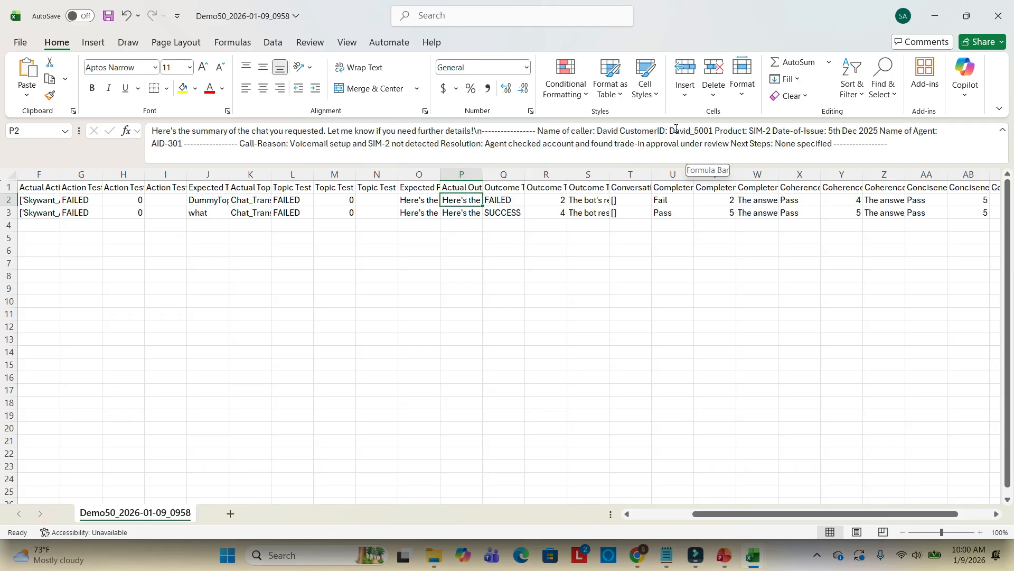
{"action": "left_click_drag", "start_coordinate": [670, 131], "coordinate": [714, 131]}
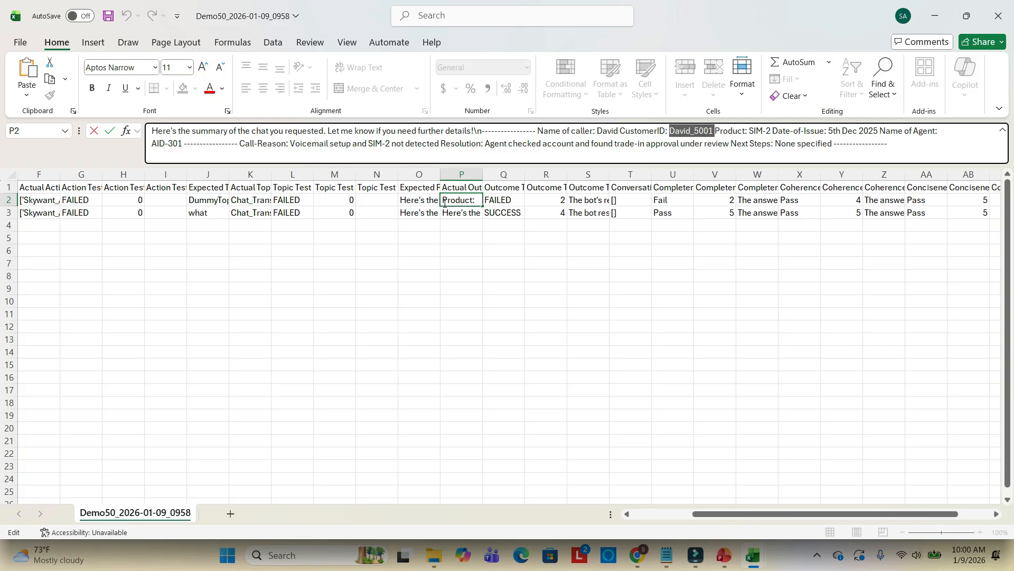
{"action": "left_click", "coordinate": [506, 191]}
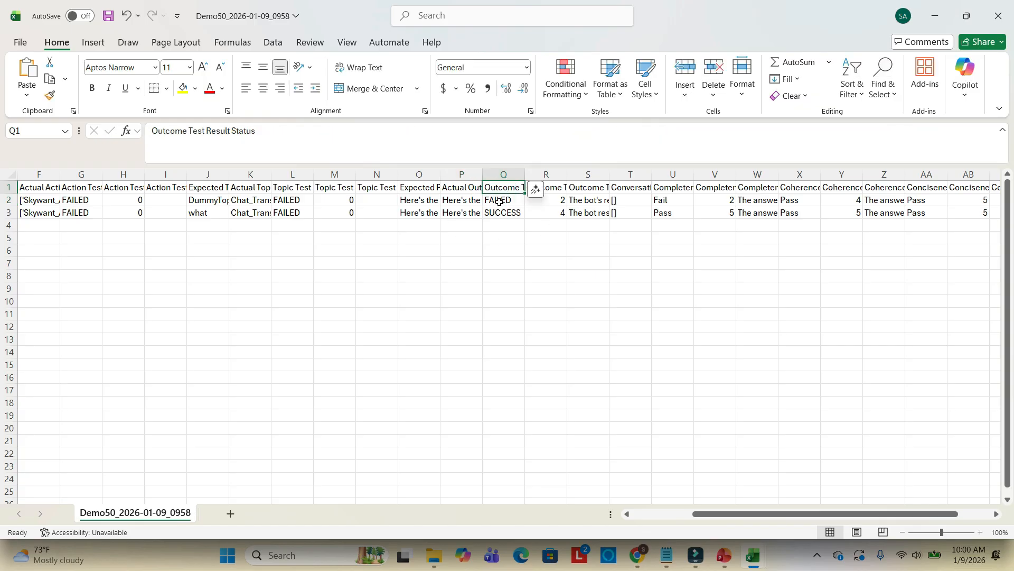
{"action": "left_click", "coordinate": [499, 201]}
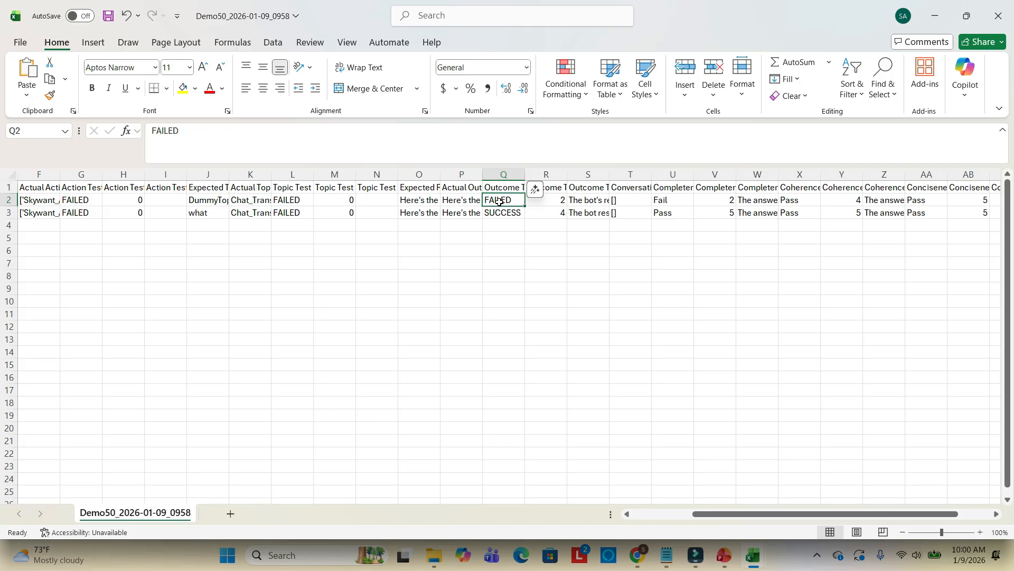
{"action": "left_click", "coordinate": [558, 189]}
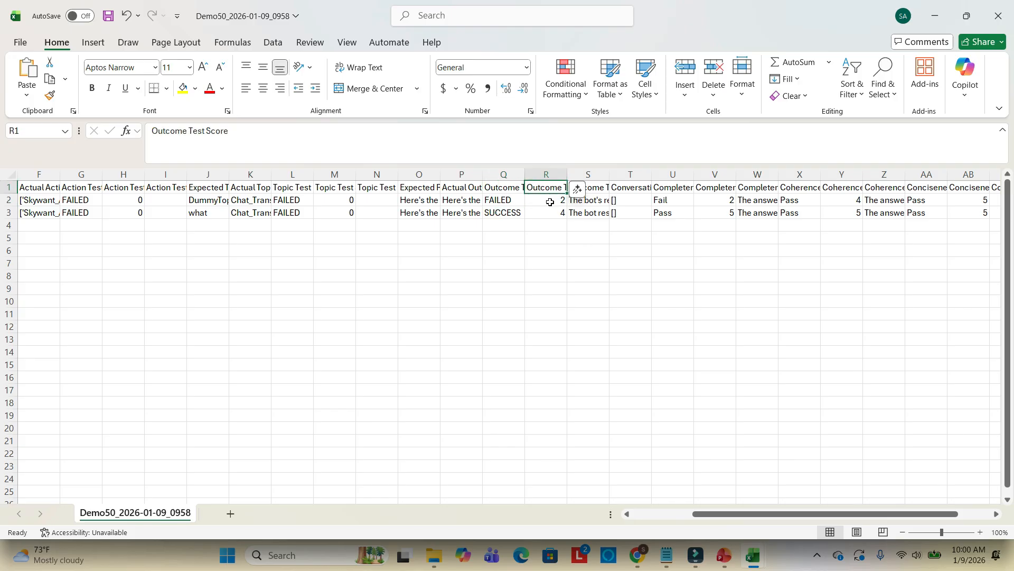
{"action": "left_click", "coordinate": [550, 202]}
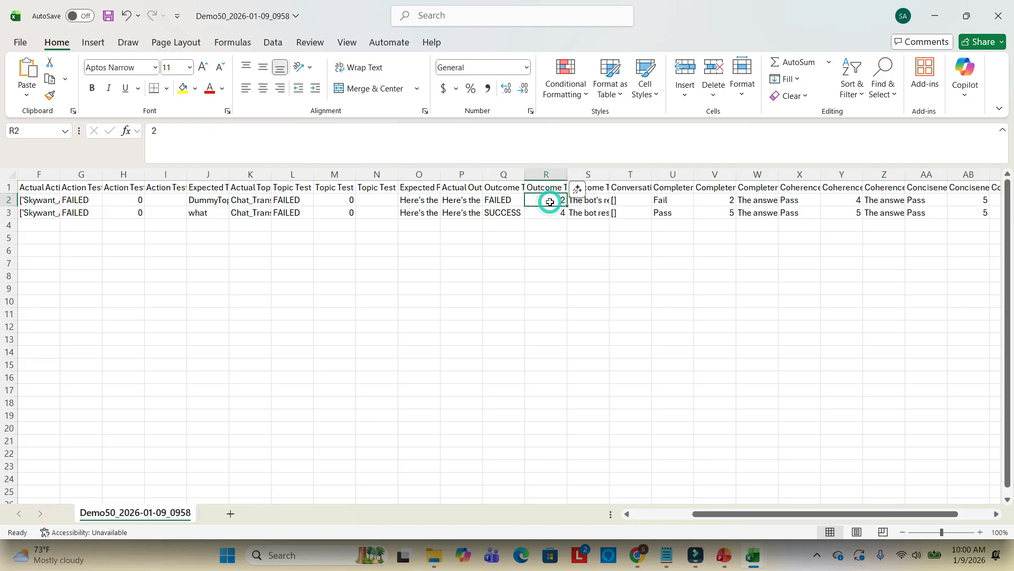
Examine the second test case's responses and the completeness and coherence evaluation columns
{"action": "left_click", "coordinate": [421, 214]}
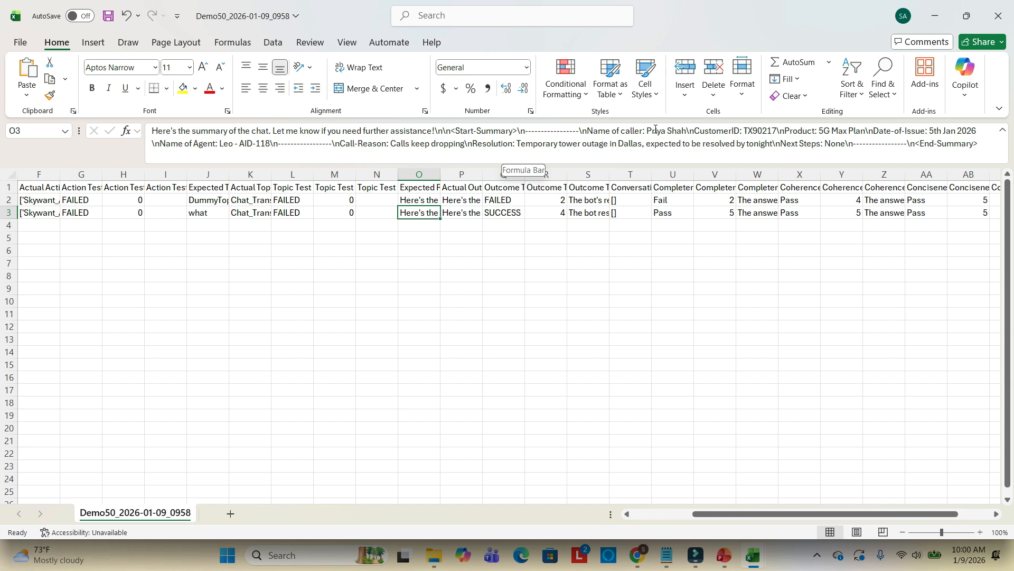
{"action": "left_click", "coordinate": [463, 211]}
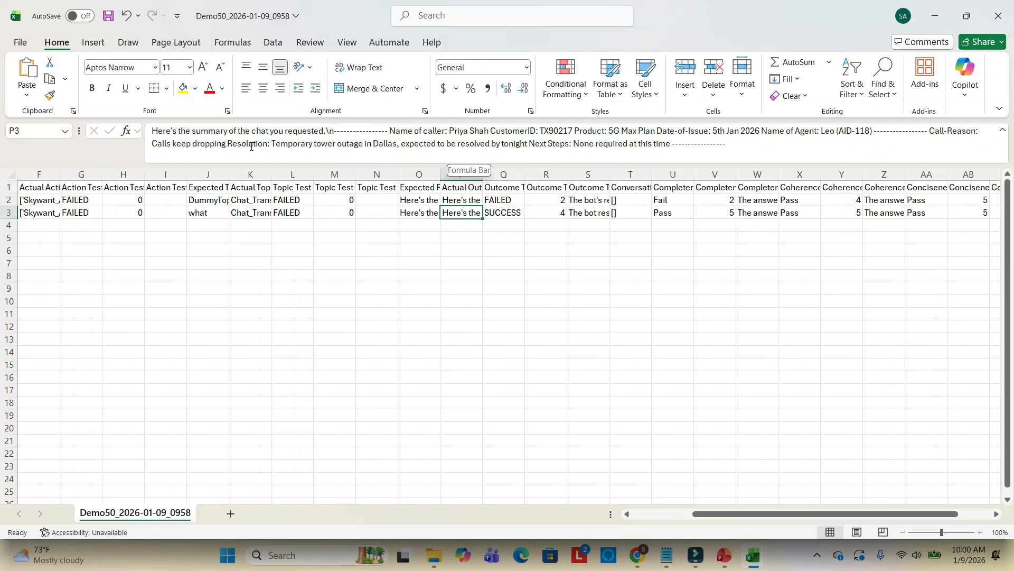
{"action": "left_click", "coordinate": [406, 210]}
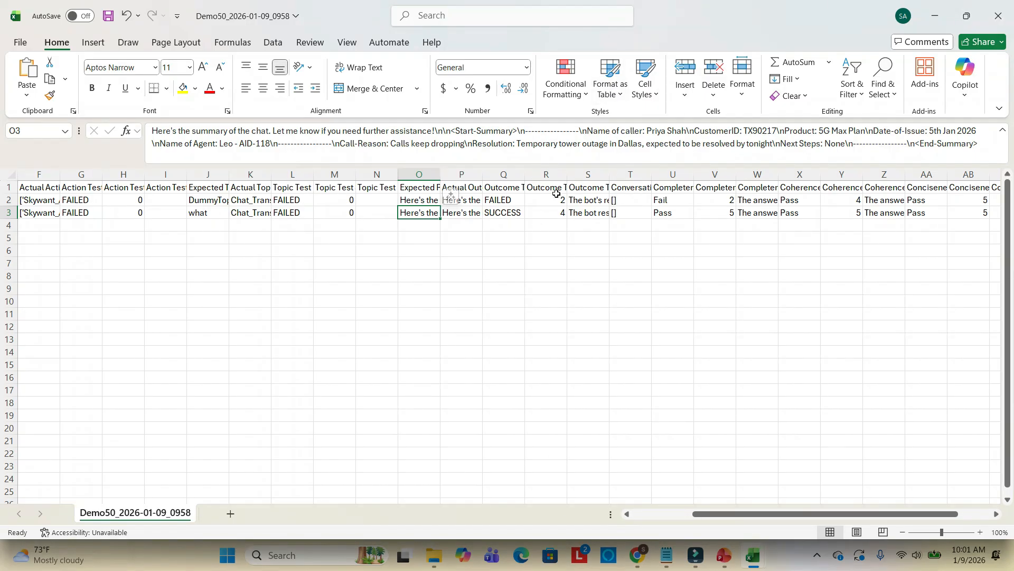
{"action": "left_click", "coordinate": [585, 212]}
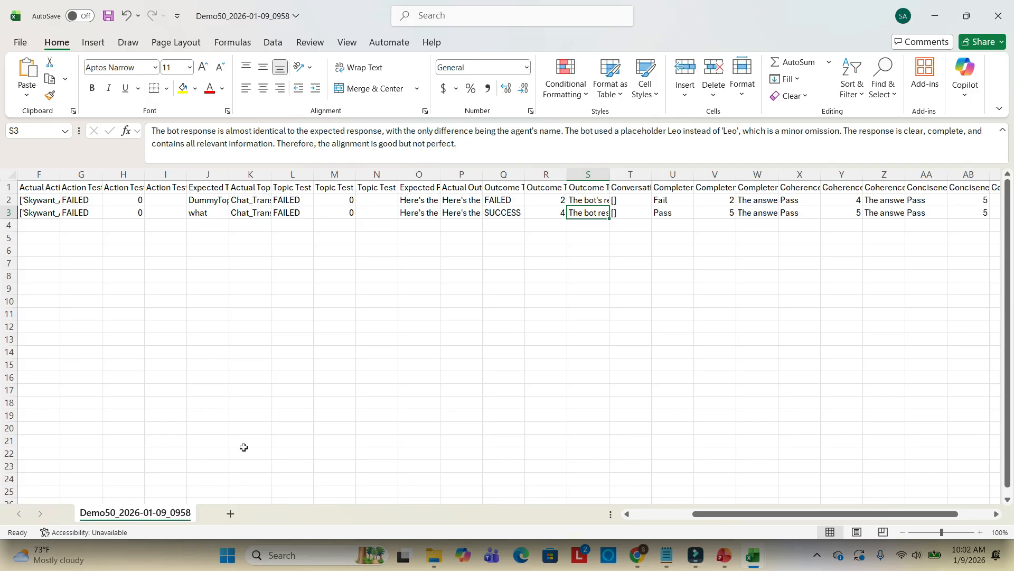
{"action": "left_click", "coordinate": [668, 189]}
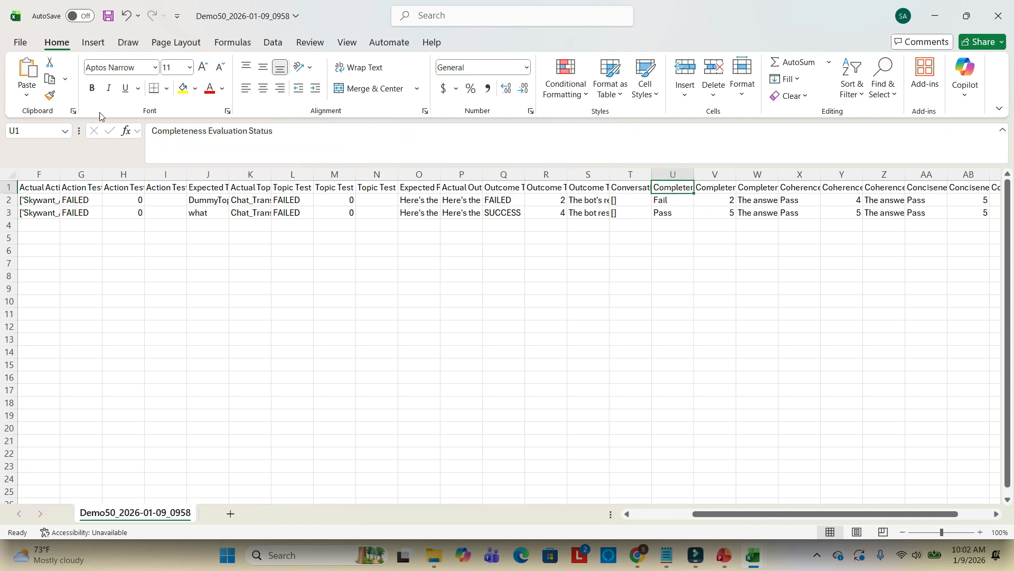
{"action": "left_click", "coordinate": [722, 213]}
{"action": "left_click", "coordinate": [727, 195]}
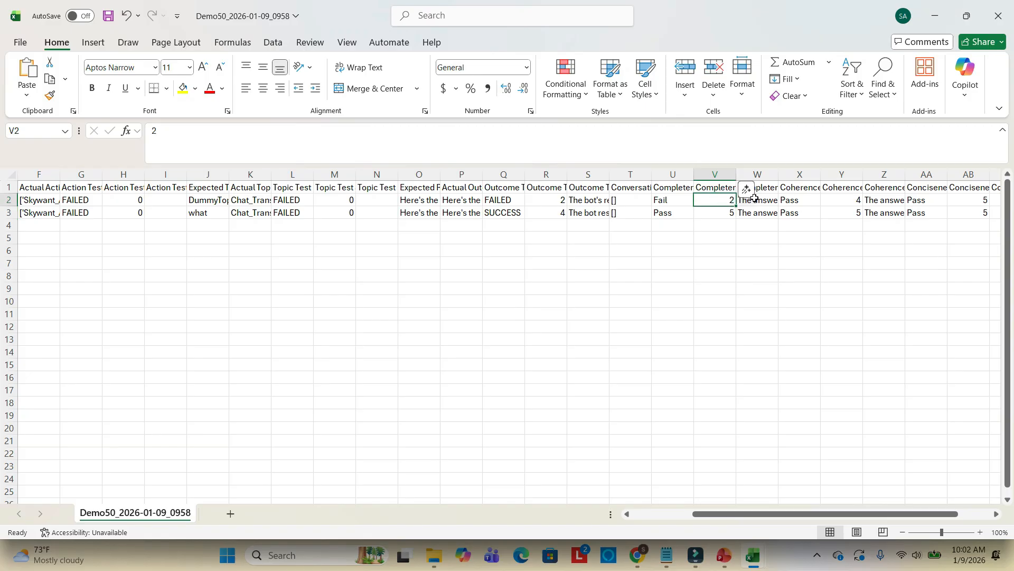
{"action": "left_click", "coordinate": [714, 213]}
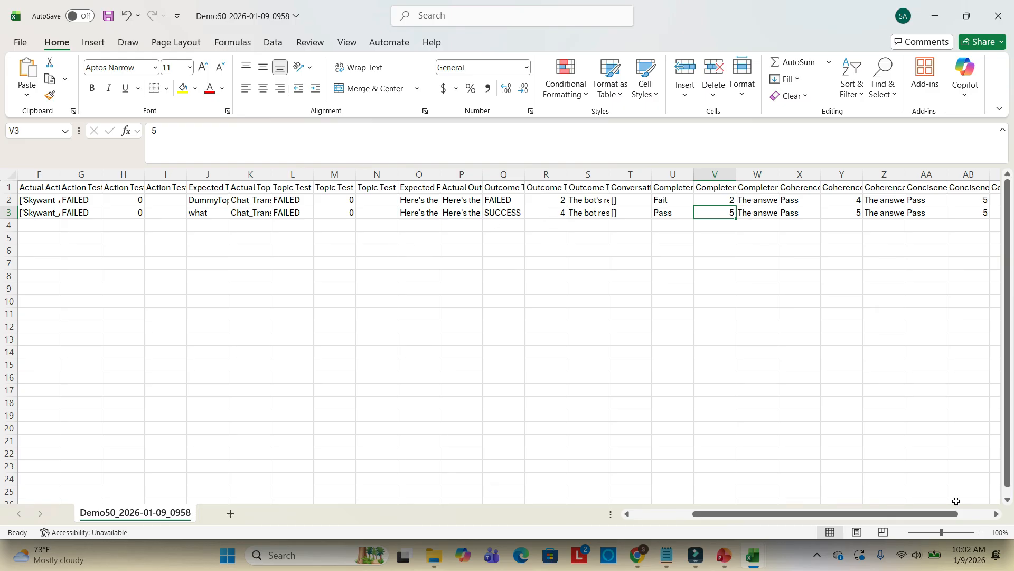
{"action": "left_click", "coordinate": [996, 514]}
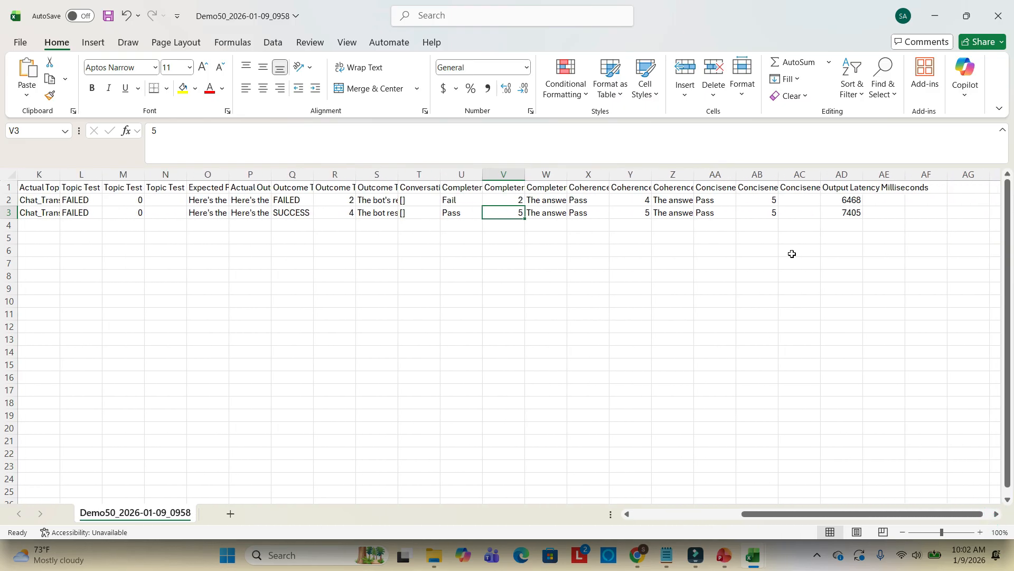
{"action": "left_click", "coordinate": [632, 188]}
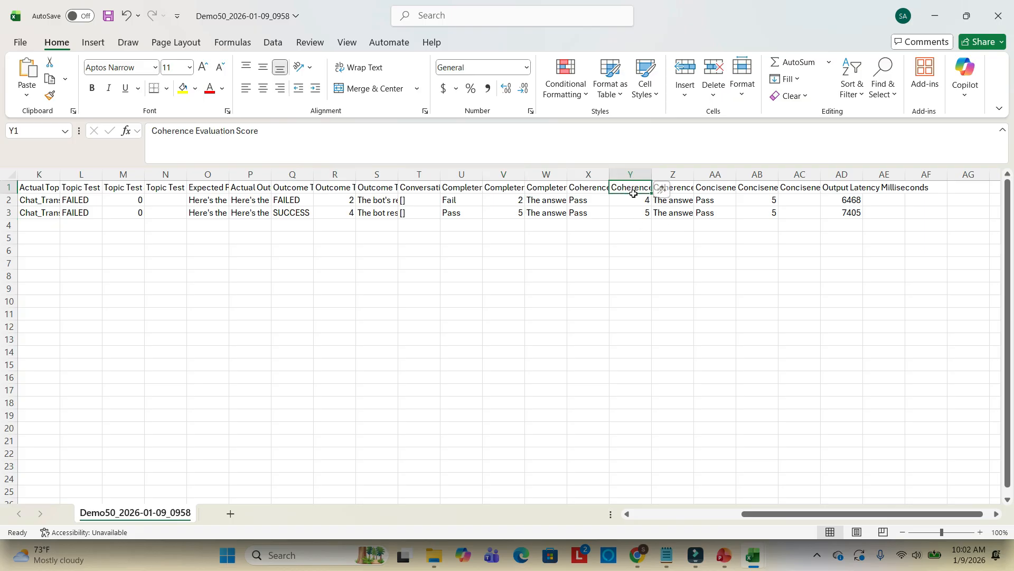
Switch to PowerPoint and view the slide defining the default evaluations
{"action": "left_click", "coordinate": [724, 555]}
{"action": "scroll", "coordinate": [75, 475], "scroll_direction": "down", "scroll_amount": 2}
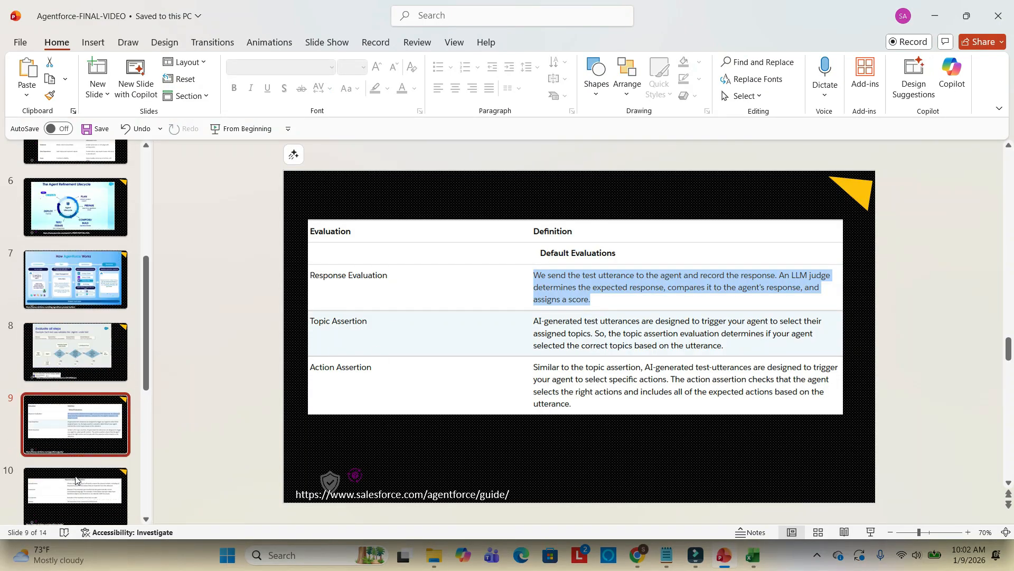
View the slide describing the response quality evaluations: completeness, coherence, conciseness and latency
{"action": "left_click", "coordinate": [73, 458]}
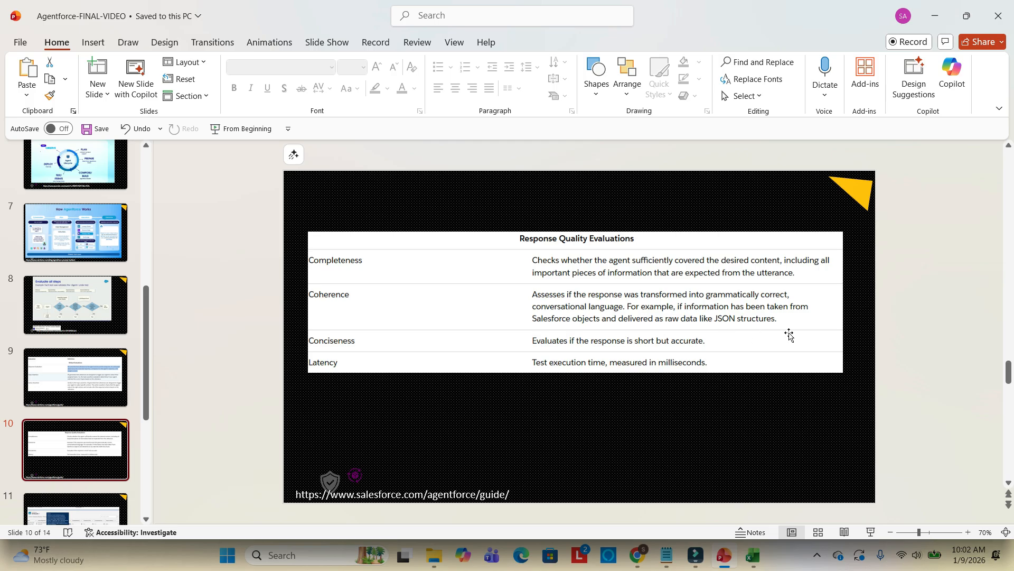
{"action": "scroll", "coordinate": [43, 468], "scroll_direction": "down", "scroll_amount": 1}
{"action": "scroll", "coordinate": [42, 467], "scroll_direction": "down", "scroll_amount": 2}
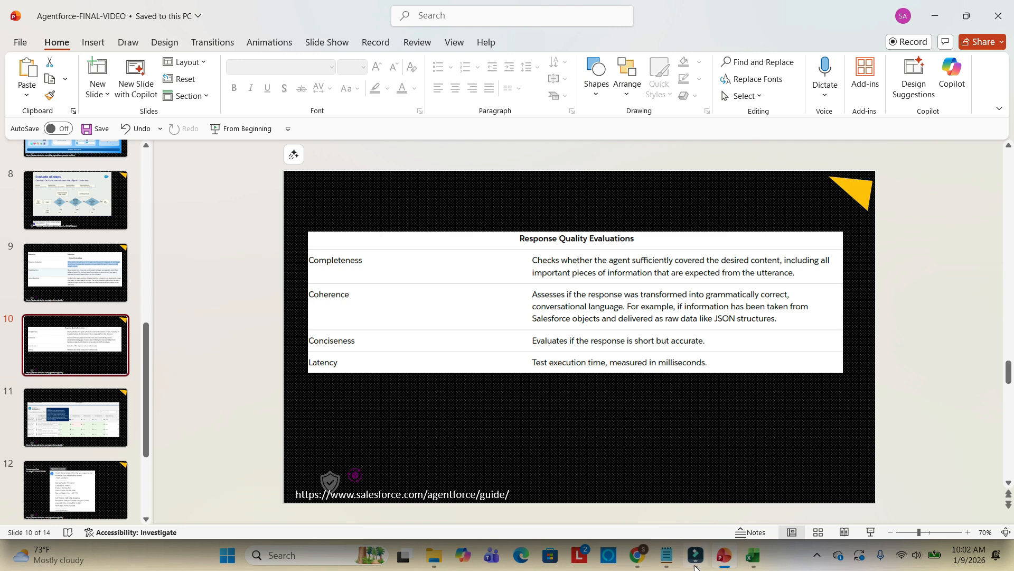
Return to the results spreadsheet and examine the conciseness and output latency columns for both test cases
{"action": "mouse_move", "coordinate": [722, 559]}
{"action": "mouse_move", "coordinate": [755, 559]}
{"action": "left_click", "coordinate": [808, 496]}
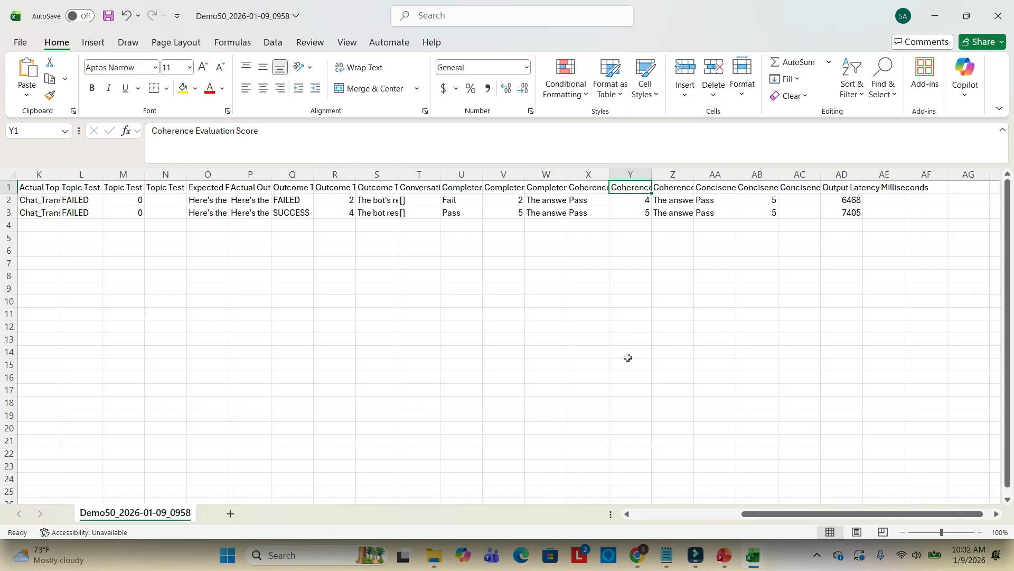
{"action": "left_click", "coordinate": [714, 214]}
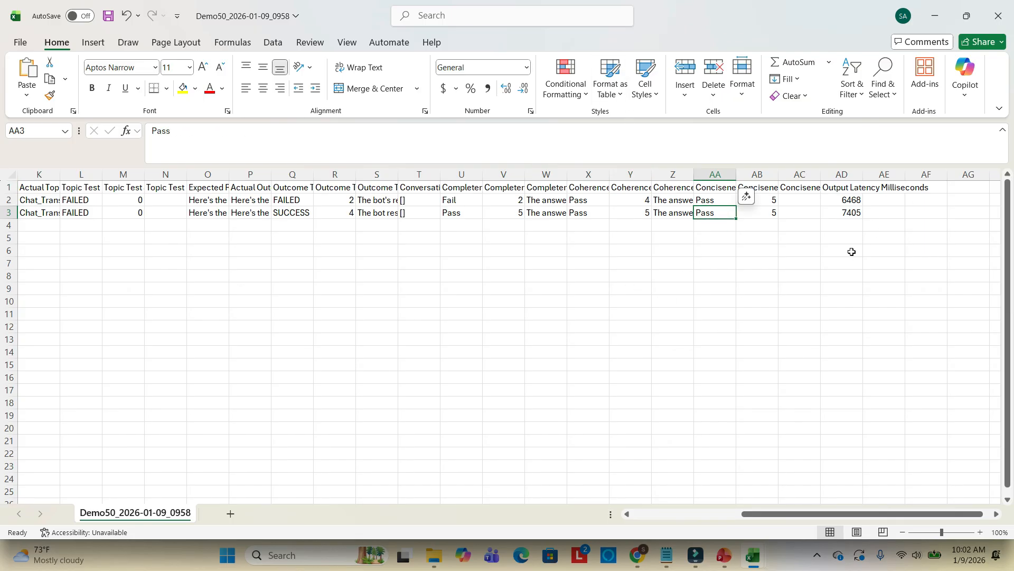
{"action": "left_click", "coordinate": [645, 514]}
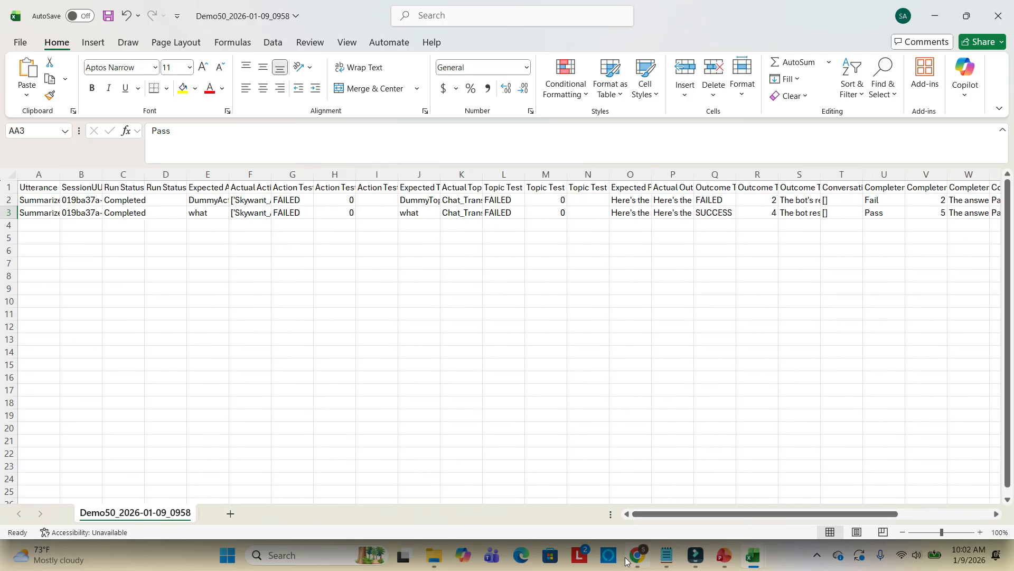
Return to the Demo50 test run in the browser and scroll across the test results table's evaluation columns
{"action": "left_click", "coordinate": [627, 538]}
{"action": "scroll", "coordinate": [702, 465], "scroll_direction": "down", "scroll_amount": 2}
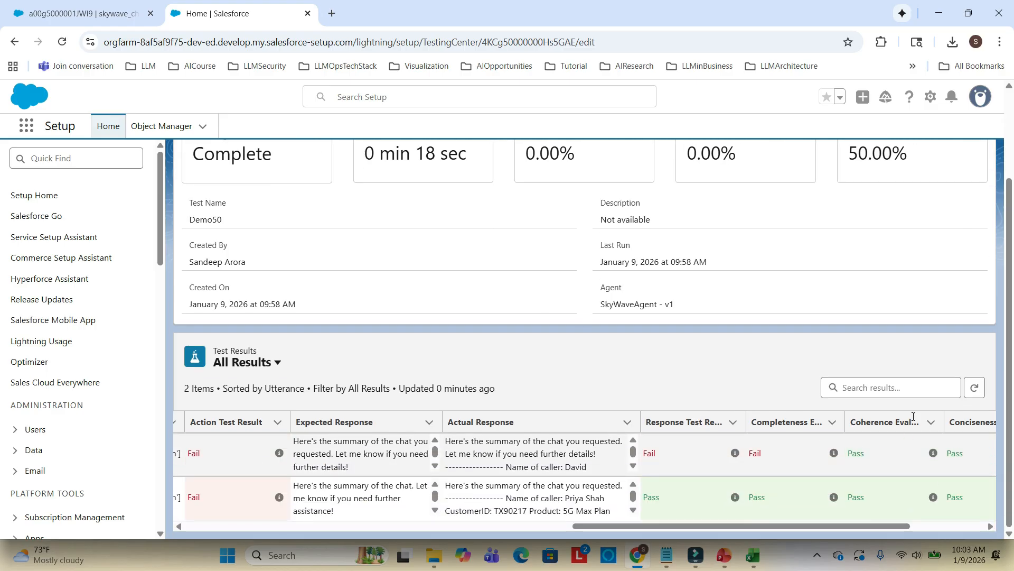
{"action": "left_click", "coordinate": [969, 524]}
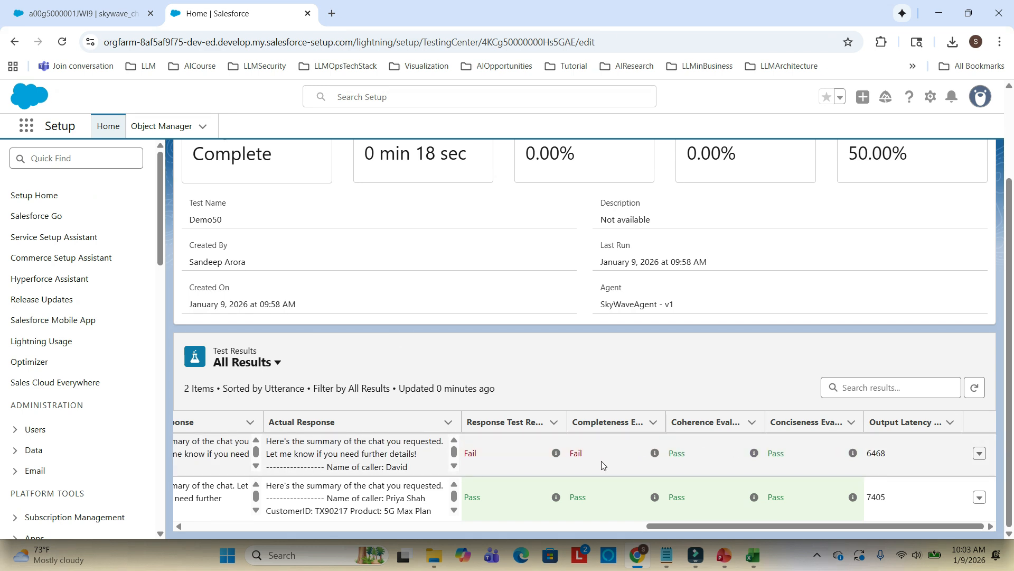
{"action": "mouse_move", "coordinate": [656, 454]}
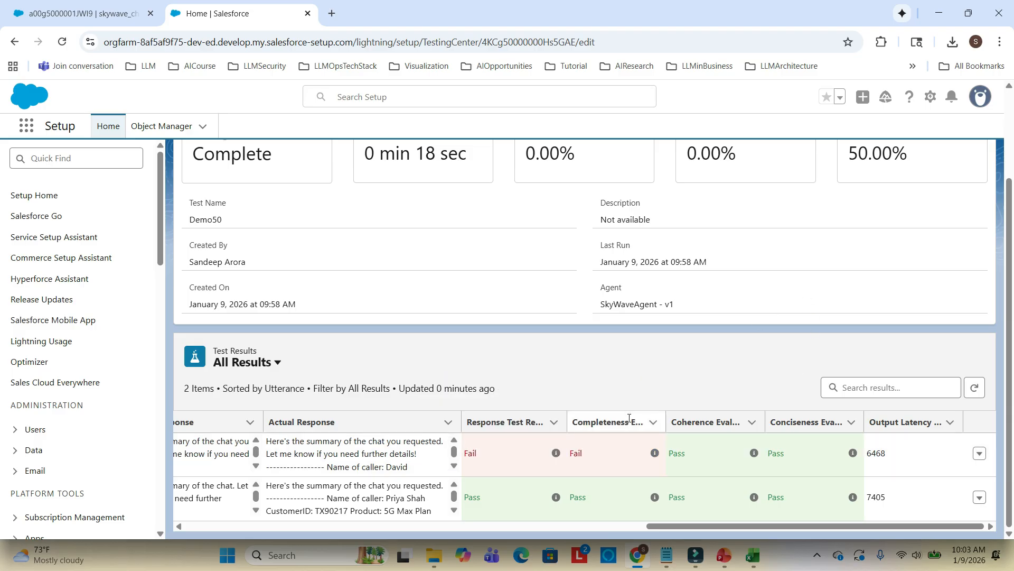
{"action": "mouse_move", "coordinate": [558, 500]}
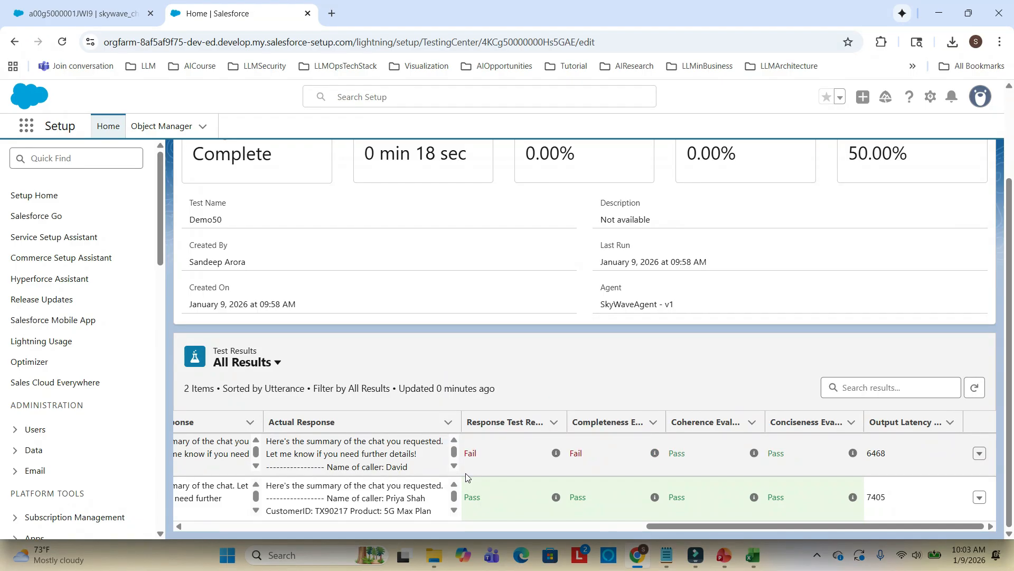
{"action": "left_click", "coordinate": [380, 528]}
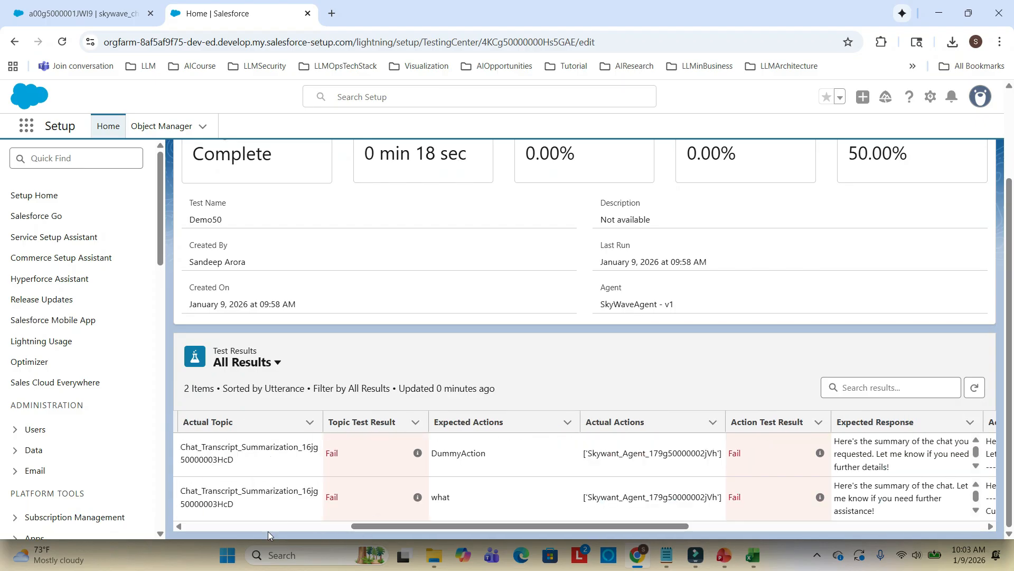
{"action": "left_click", "coordinate": [220, 526]}
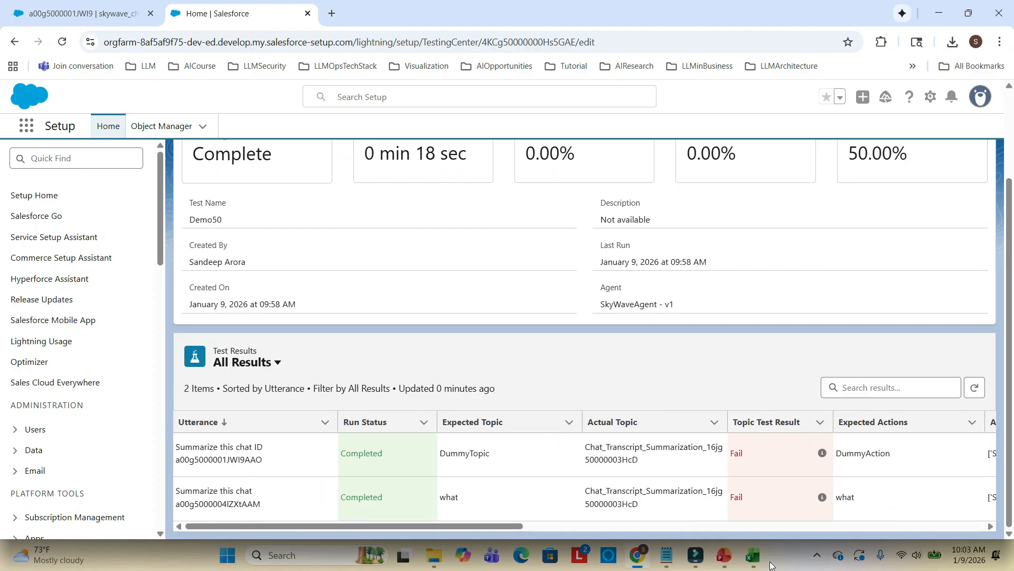